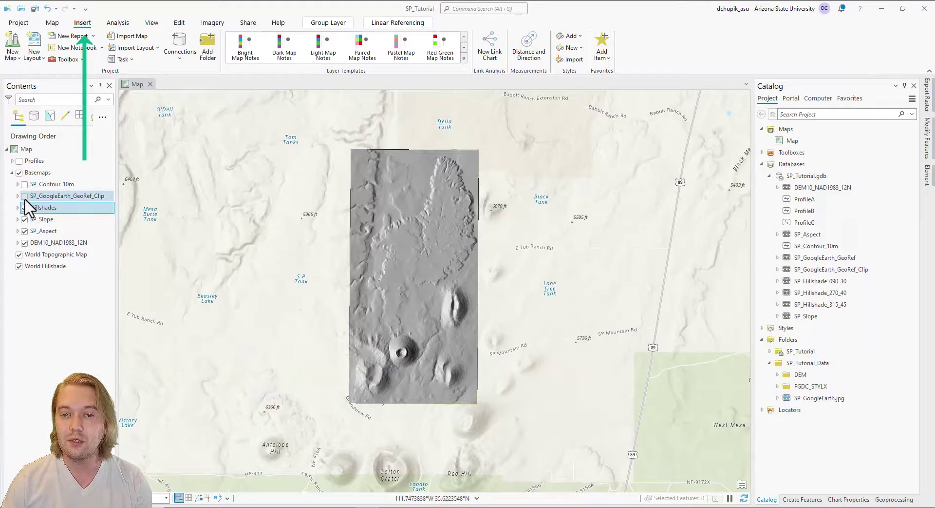
Step: Toggle SP_GoogleEarth_GeoRef_Clip on and off, then insert a new Local Scene named Scene
click(25, 195)
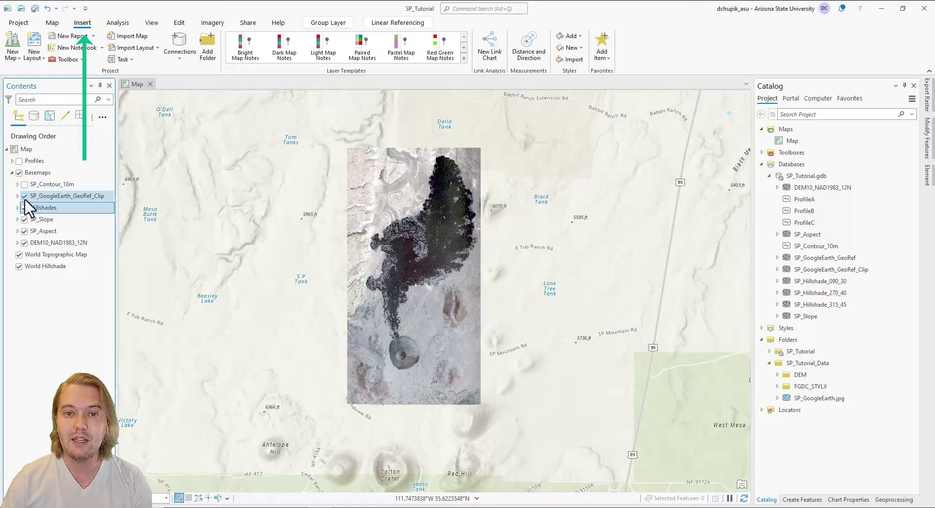
click(25, 196)
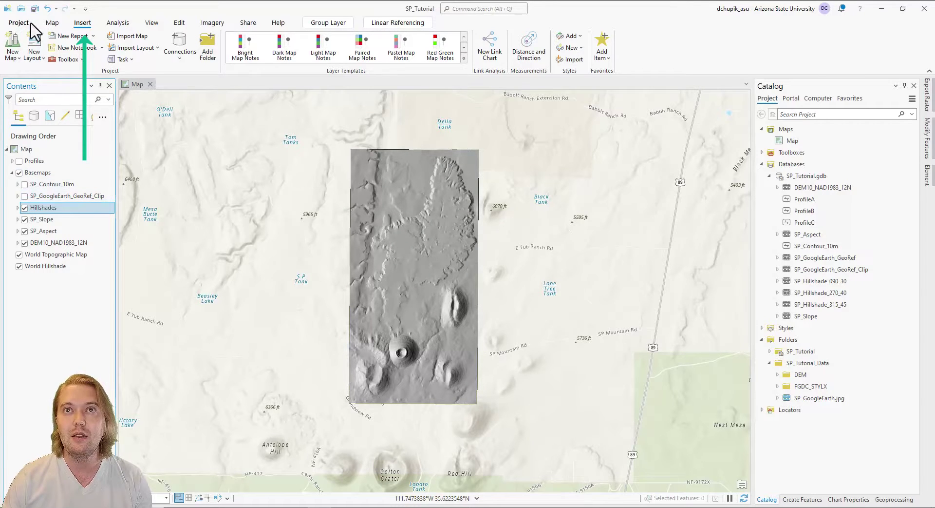
click(55, 24)
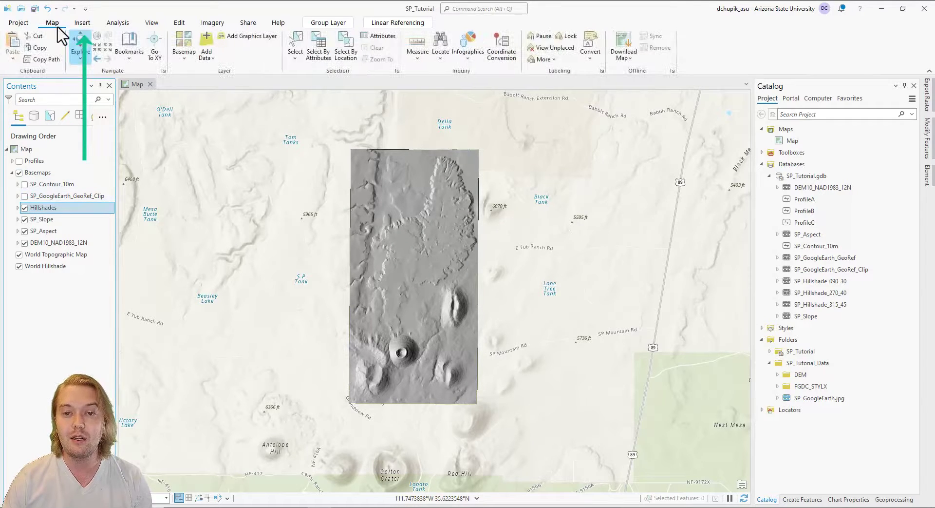
click(87, 27)
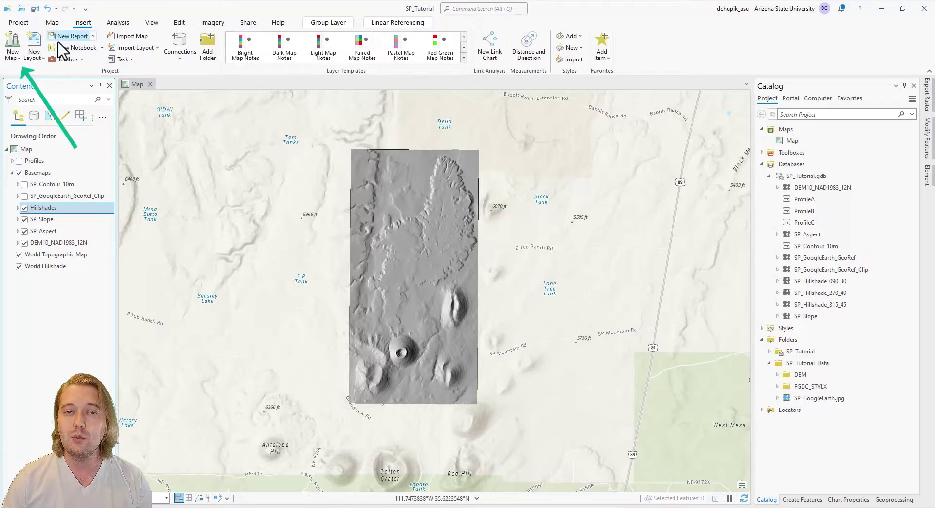
click(13, 56)
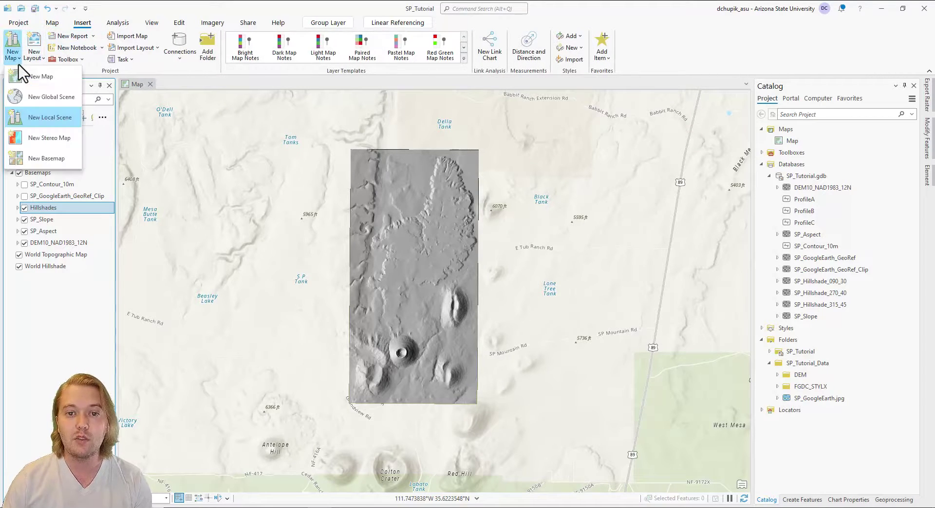
click(72, 123)
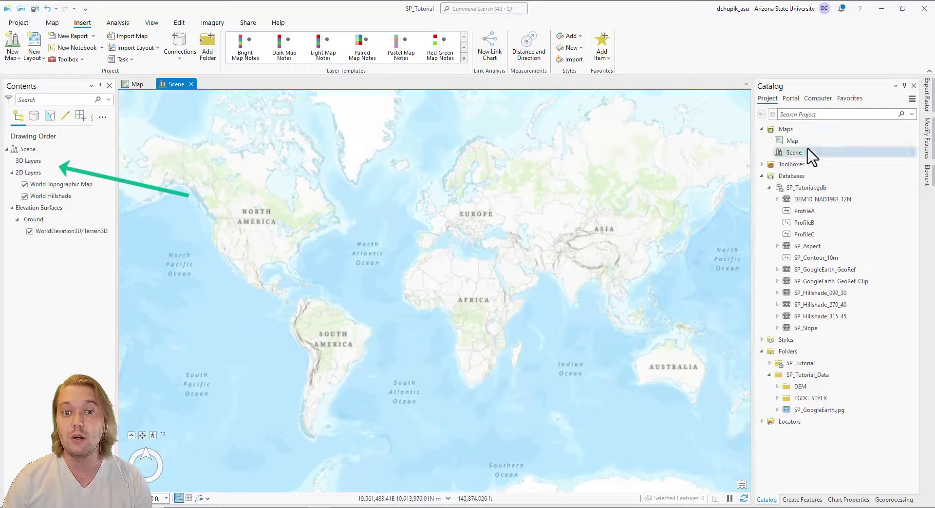
click(830, 152)
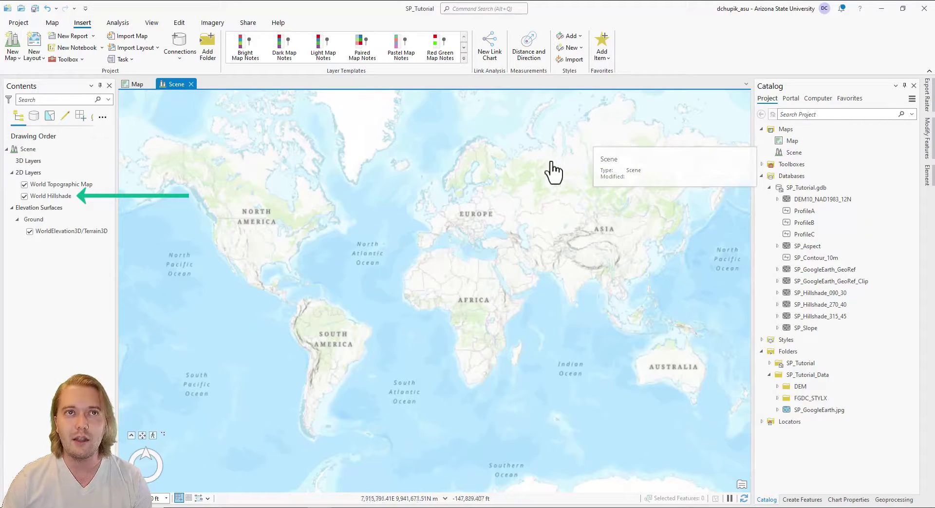
click(53, 24)
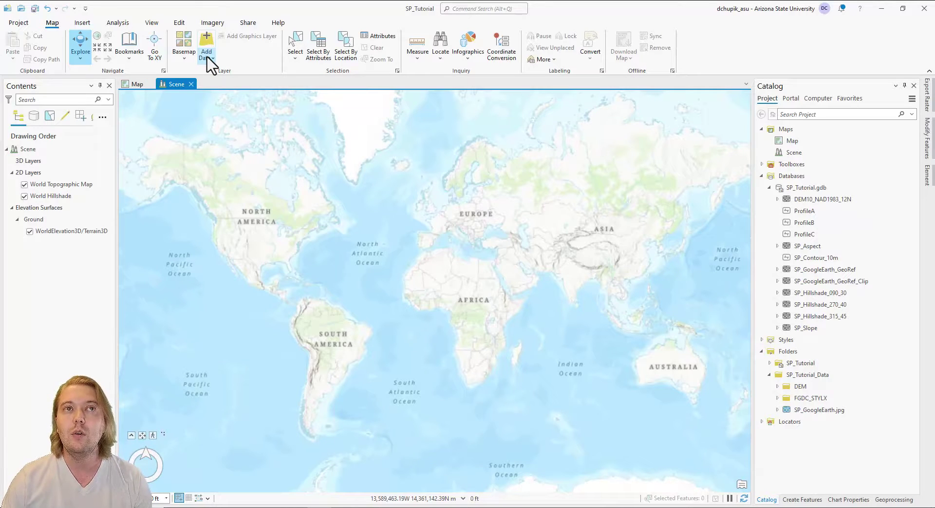
Step: Add the DEM10_NAD1983_12N raster to the scene and tilt the view to see it in 3D
click(211, 65)
click(251, 88)
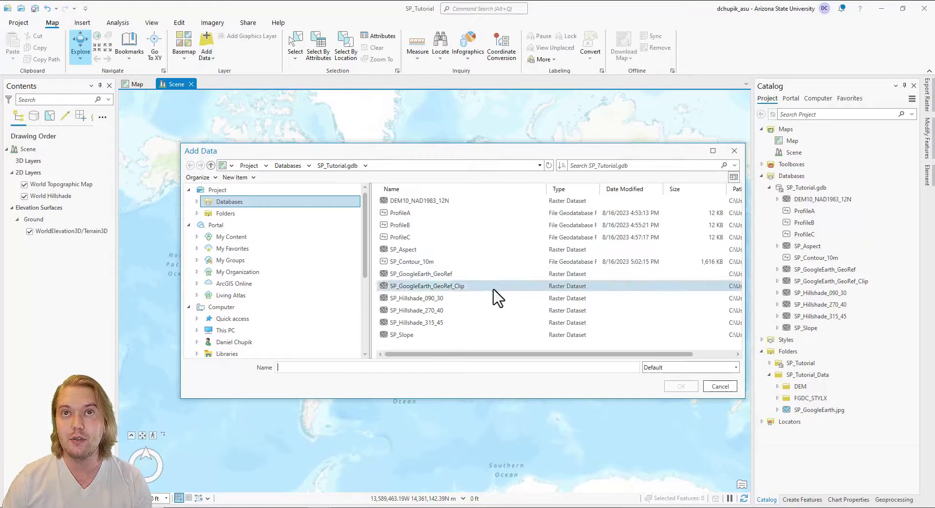
click(490, 201)
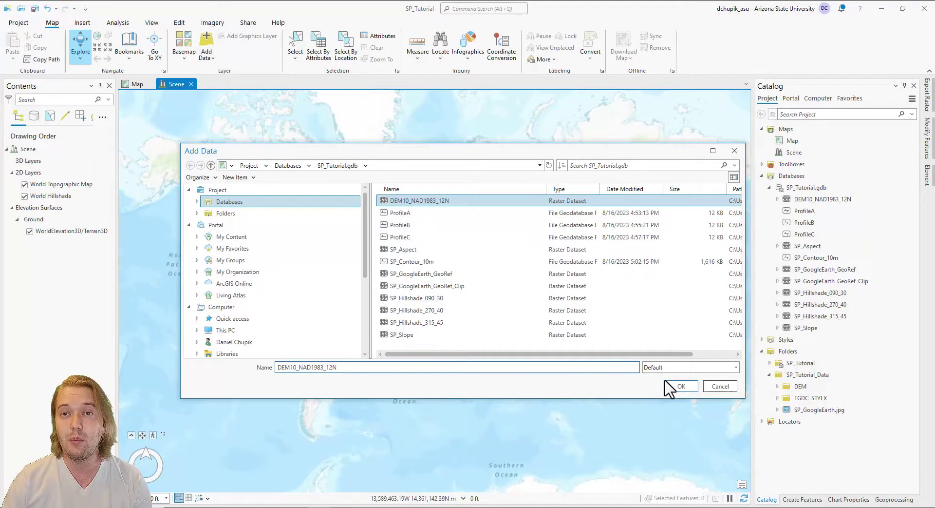
click(677, 387)
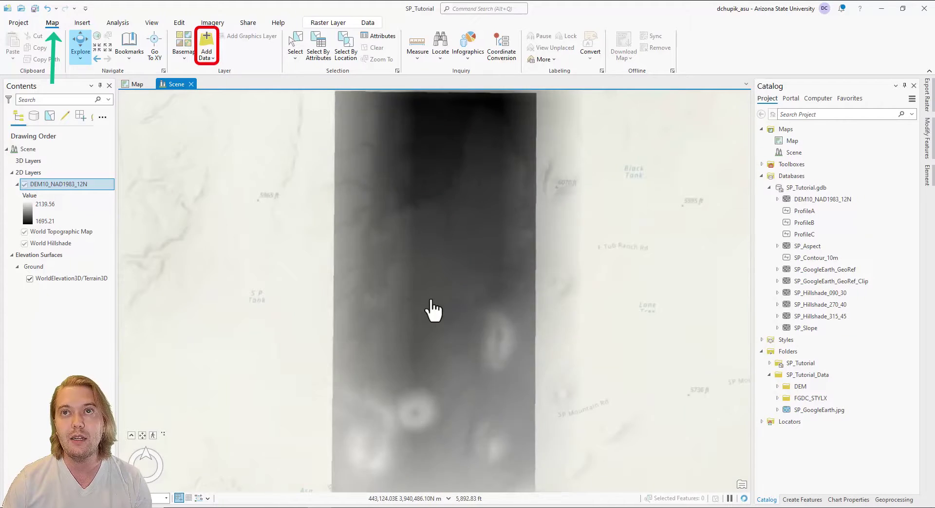
middle_drag(503, 334, 447, 244)
mouse_move(520, 304)
middle_down()
mouse_move(428, 351)
mouse_move(422, 334)
mouse_move(294, 295)
mouse_move(165, 282)
middle_up()
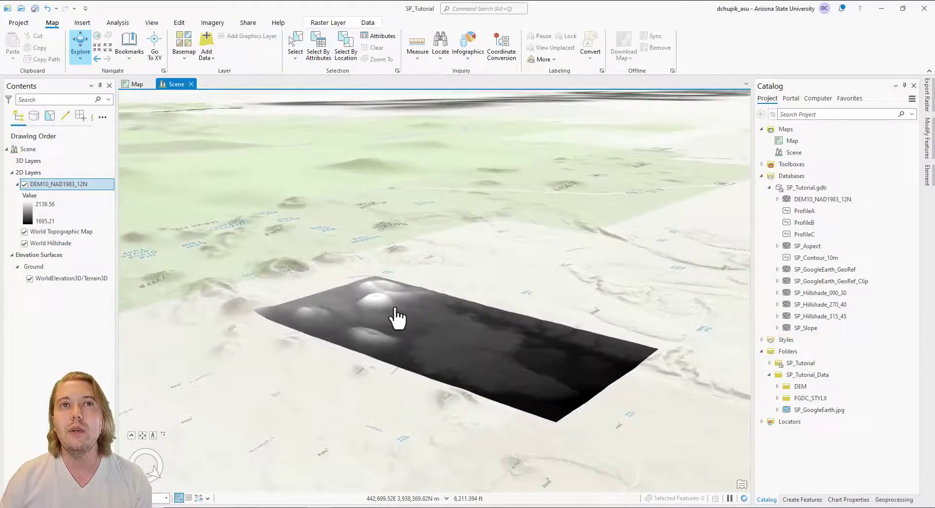
middle_drag(396, 312, 309, 301)
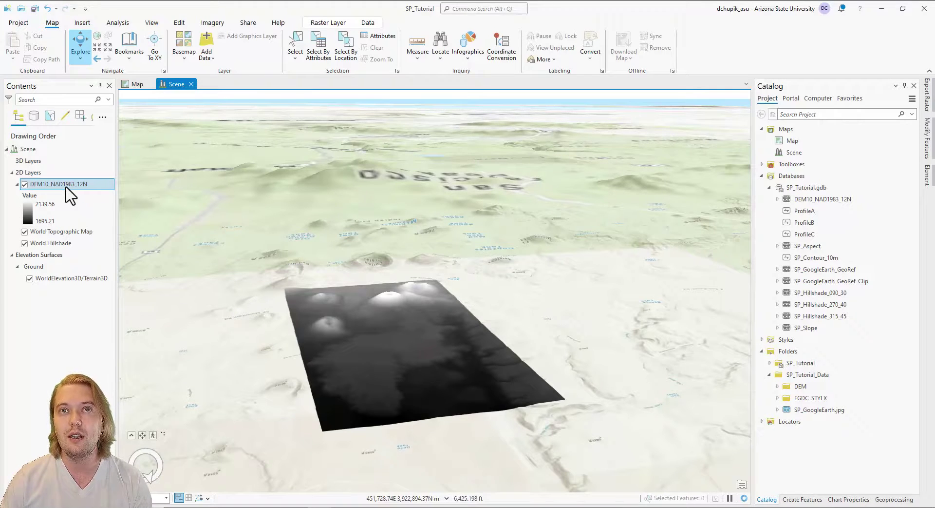
Step: Make DEM10_NAD1983_12N a Ground elevation surface and turn off WorldElevation3D/Terrain3D
drag(66, 188, 36, 276)
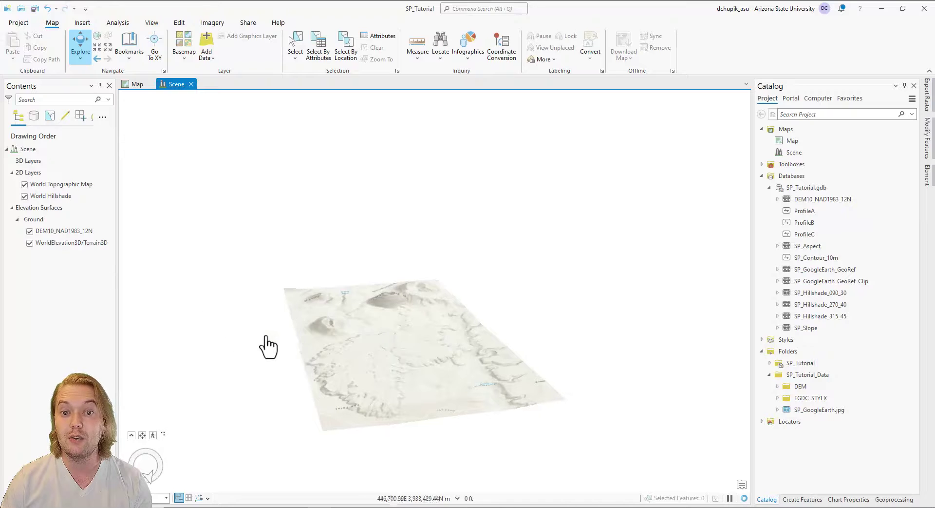
mouse_move(379, 341)
middle_down()
mouse_move(396, 355)
mouse_move(455, 343)
mouse_move(388, 337)
middle_up()
click(30, 242)
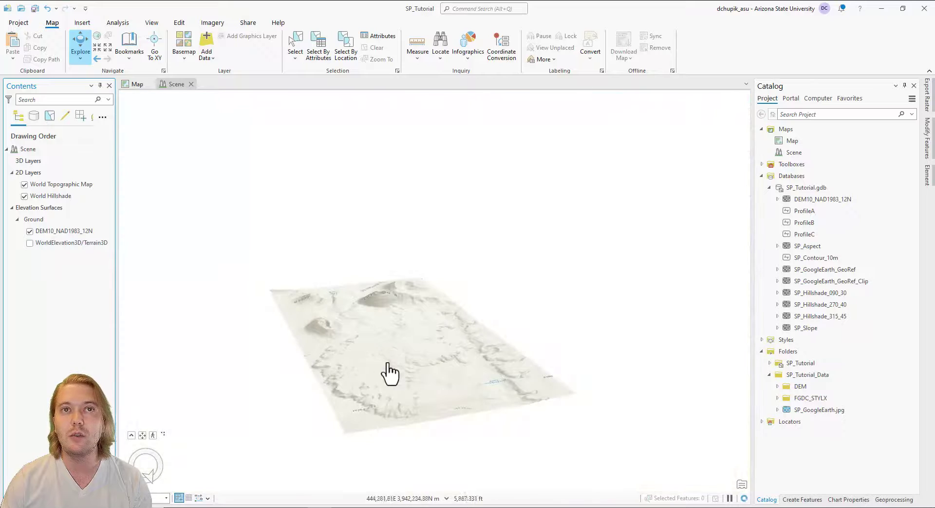
middle_drag(388, 372, 409, 368)
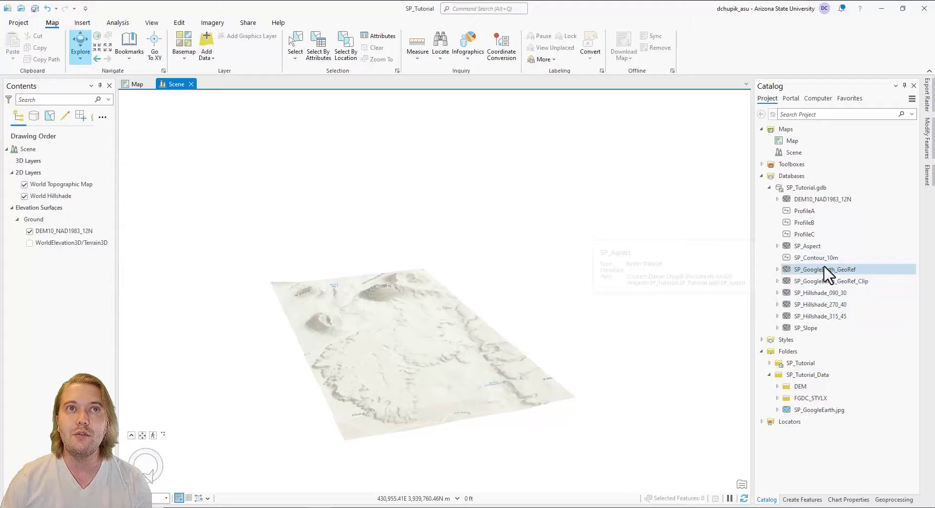
Step: Add the SP_Hillshade_090_30 raster to the current scene
right_click(827, 294)
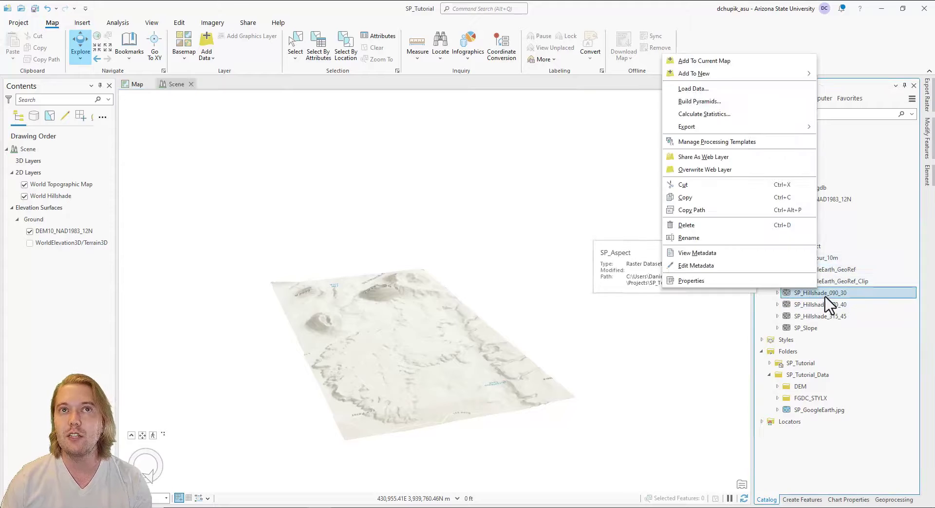
click(706, 62)
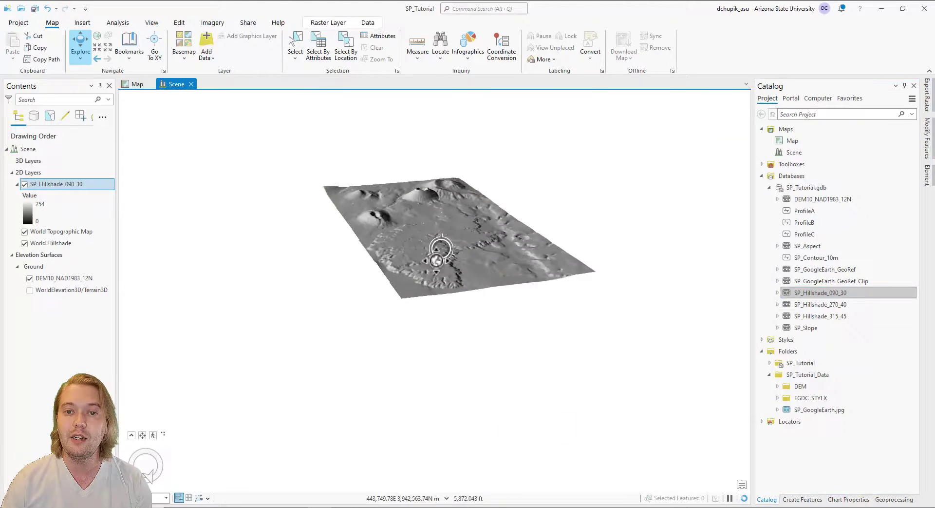
middle_drag(437, 261, 432, 271)
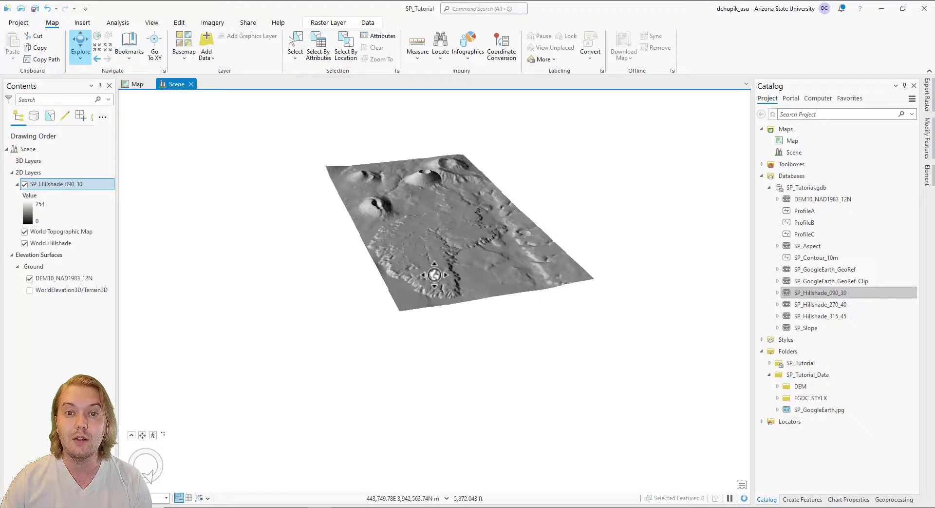
drag(445, 236, 403, 403)
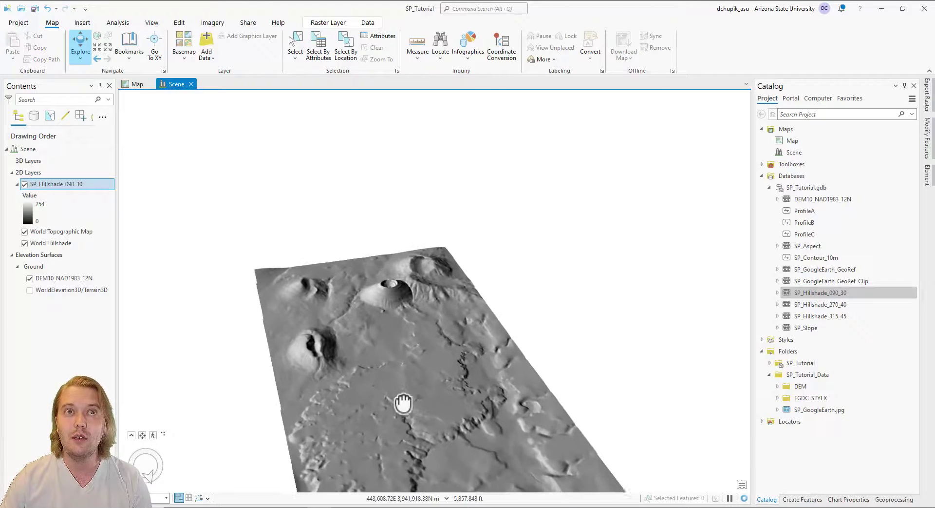
Step: Orbit the hillshade-draped terrain from several angles, then open the SP_GoogleEarth_GeoRef_Clip layer options
middle_drag(385, 355, 534, 355)
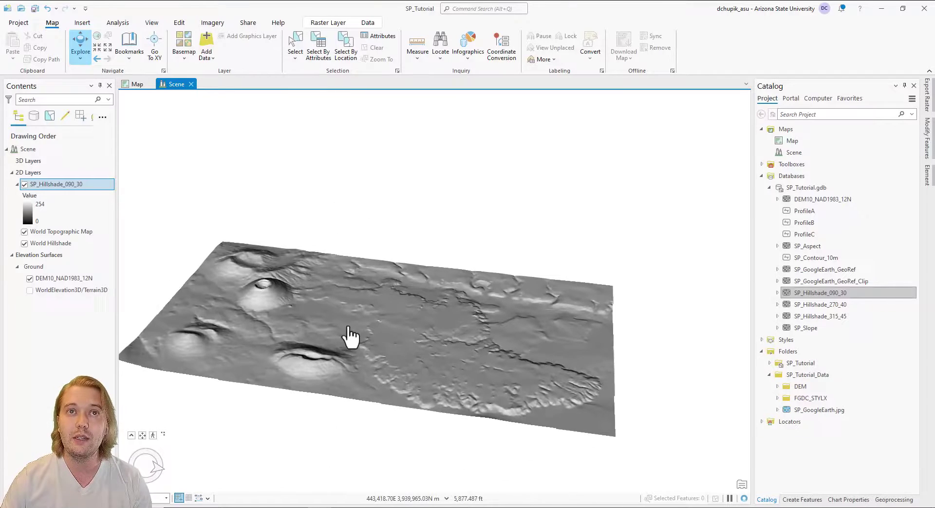
drag(350, 336, 503, 365)
mouse_move(411, 347)
middle_down()
mouse_move(462, 353)
mouse_move(556, 341)
middle_up()
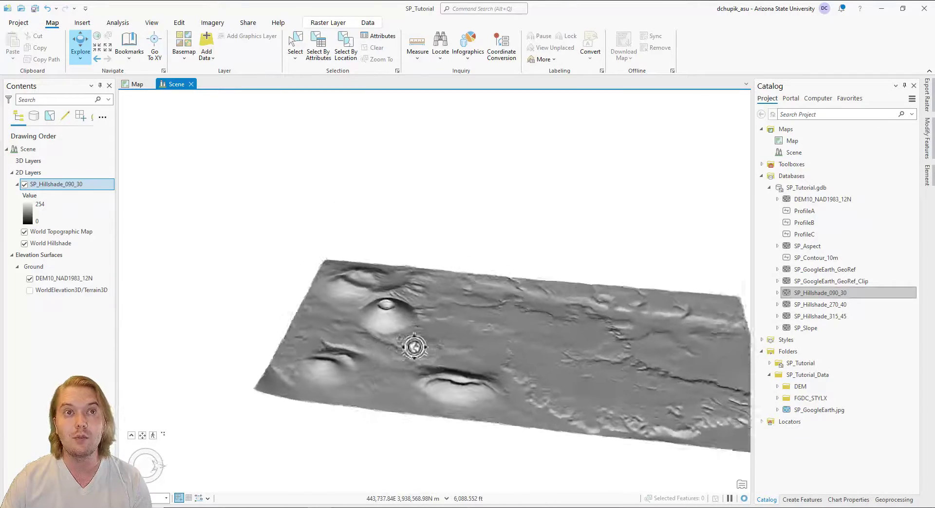
drag(414, 347, 378, 367)
mouse_move(378, 367)
middle_down()
mouse_move(414, 409)
mouse_move(476, 398)
mouse_move(320, 407)
middle_up()
mouse_move(319, 407)
mouse_down()
mouse_move(397, 390)
mouse_move(533, 403)
mouse_up()
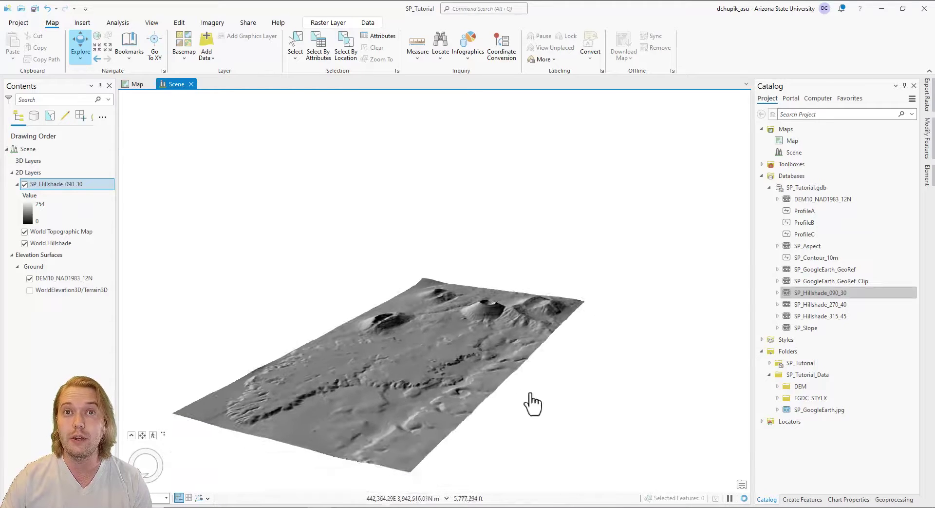
right_click(855, 281)
click(744, 57)
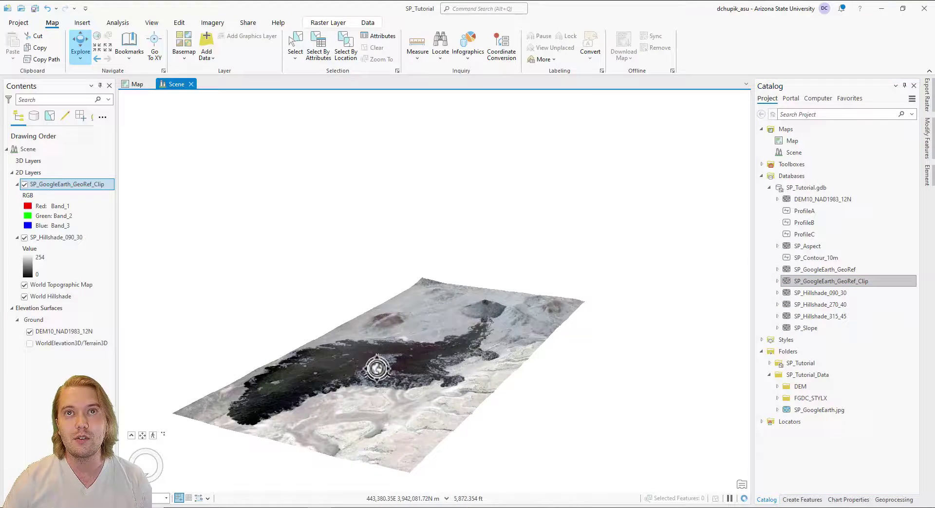
middle_drag(378, 368, 453, 385)
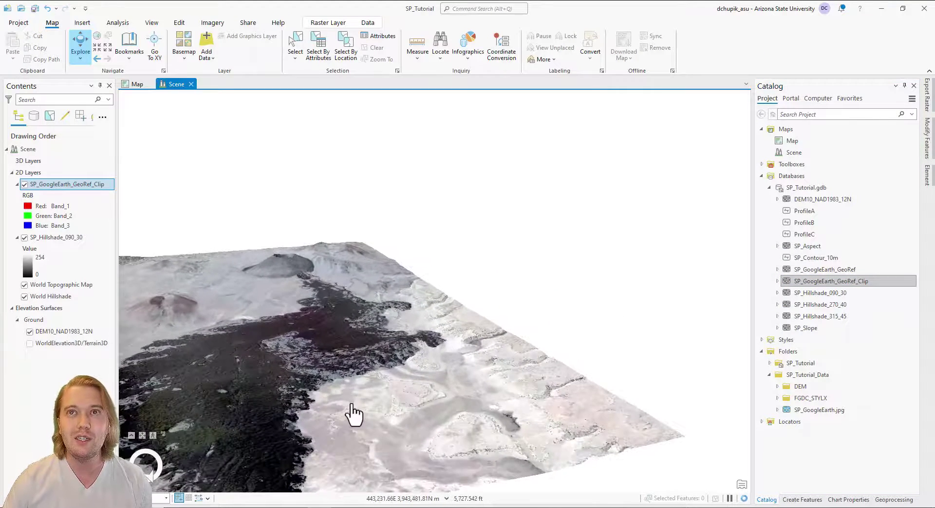
mouse_move(353, 414)
middle_down()
mouse_move(426, 376)
mouse_move(424, 393)
mouse_move(388, 389)
mouse_move(519, 373)
mouse_move(352, 351)
mouse_move(226, 301)
middle_up()
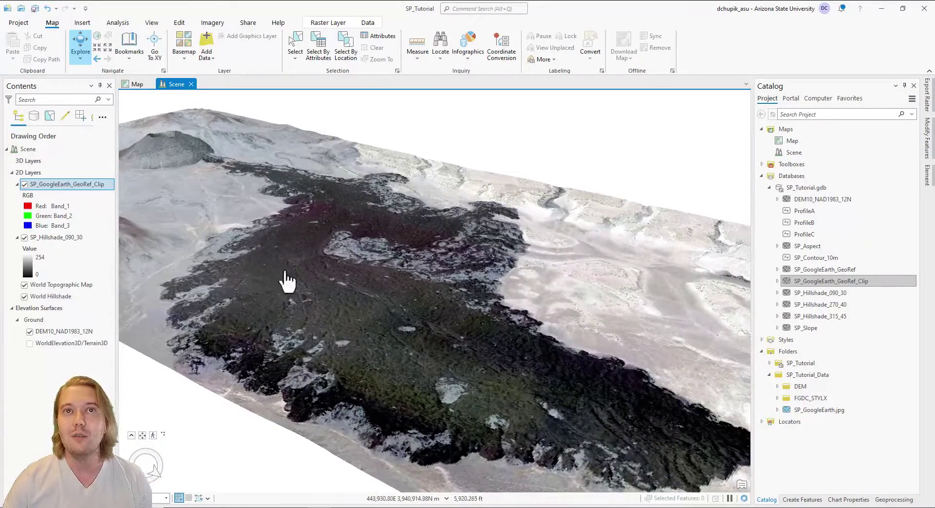
middle_drag(288, 280, 344, 328)
scroll(331, 315, down, 8)
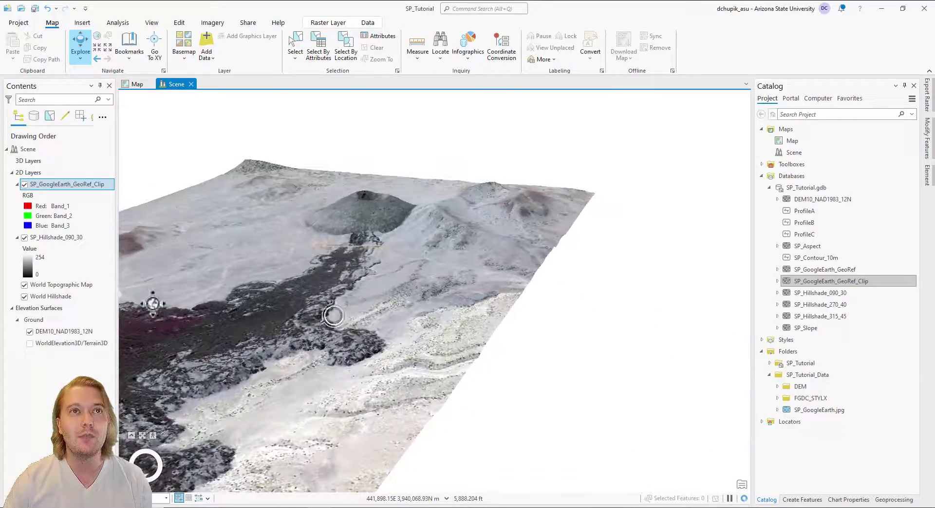
middle_drag(297, 309, 334, 242)
drag(334, 242, 444, 294)
scroll(330, 317, up, 5)
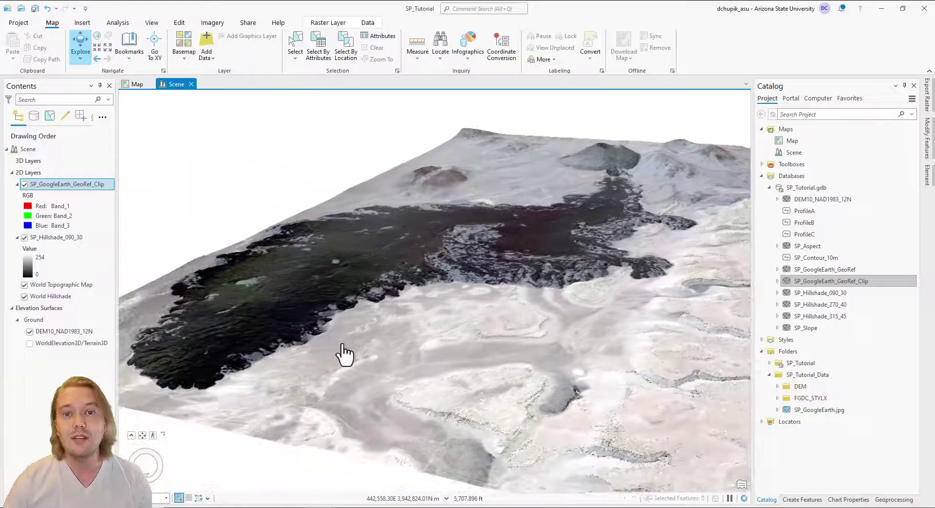
middle_drag(393, 341, 412, 311)
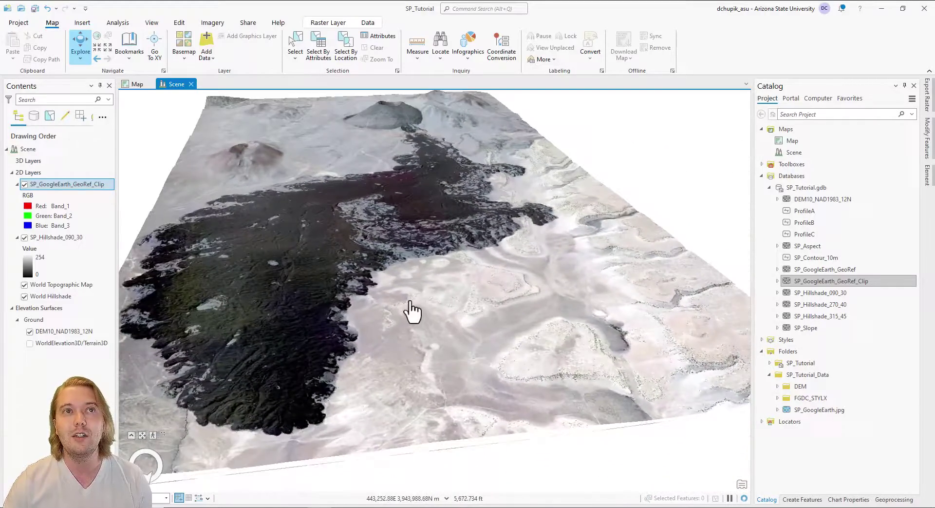
scroll(411, 311, down, 10)
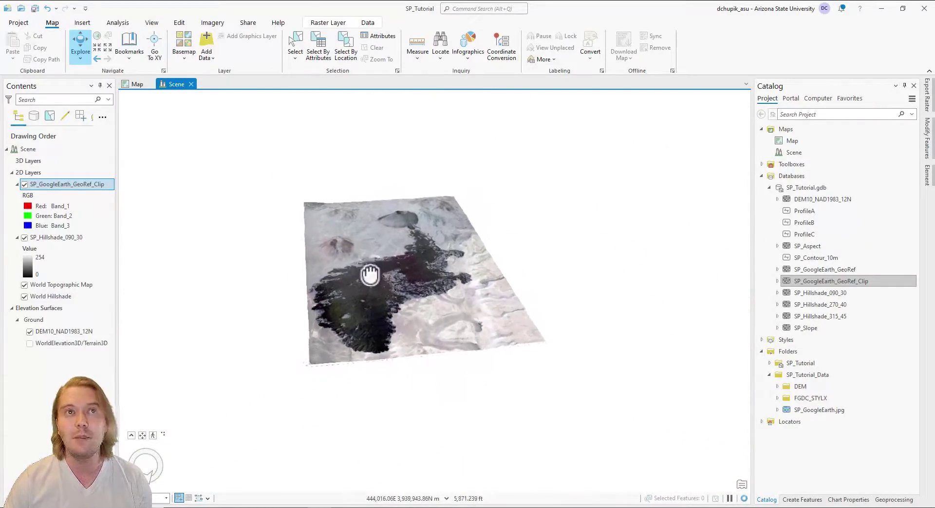
scroll(370, 274, up, 3)
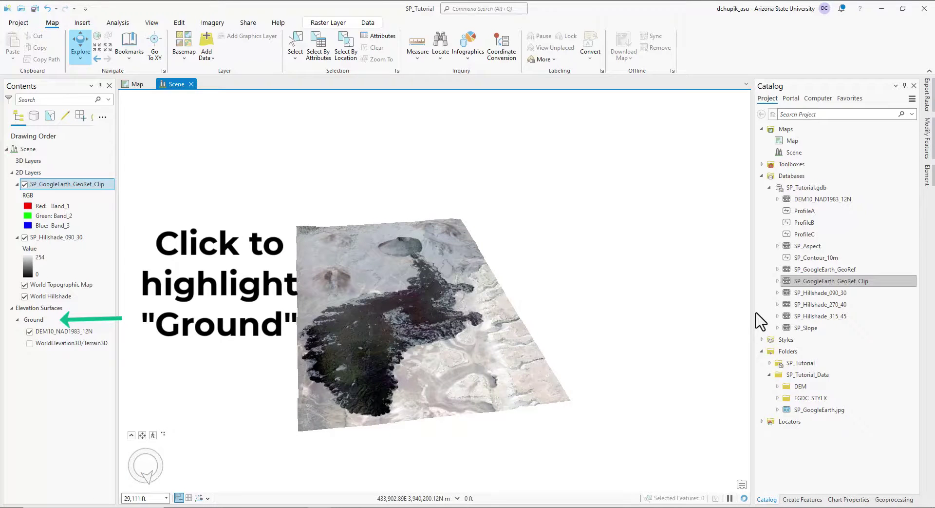
Step: Set the Ground surface's vertical exaggeration to 1.5 and orbit to view the heightened relief
click(50, 319)
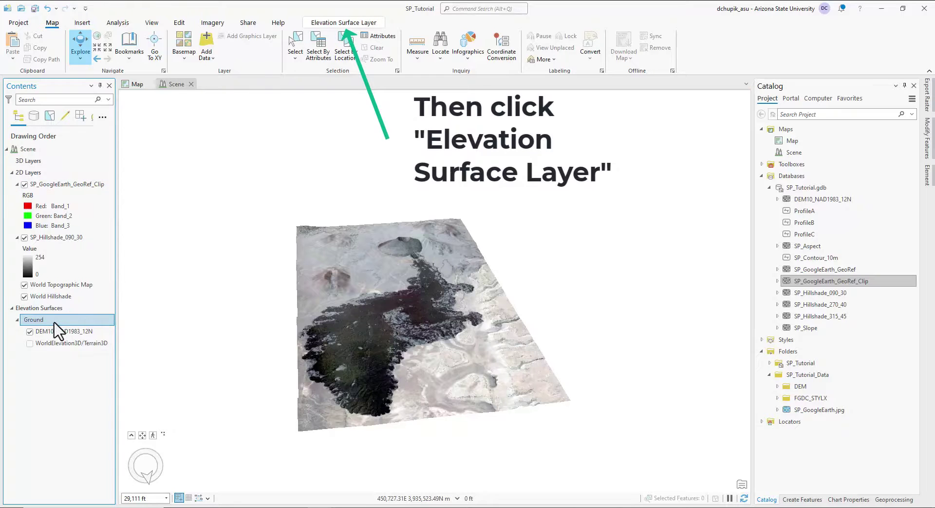
click(355, 24)
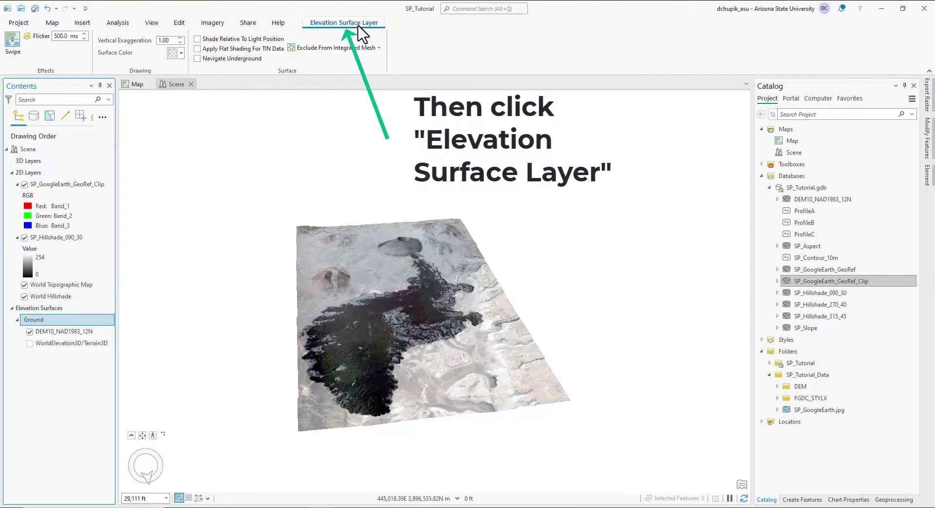
click(165, 40)
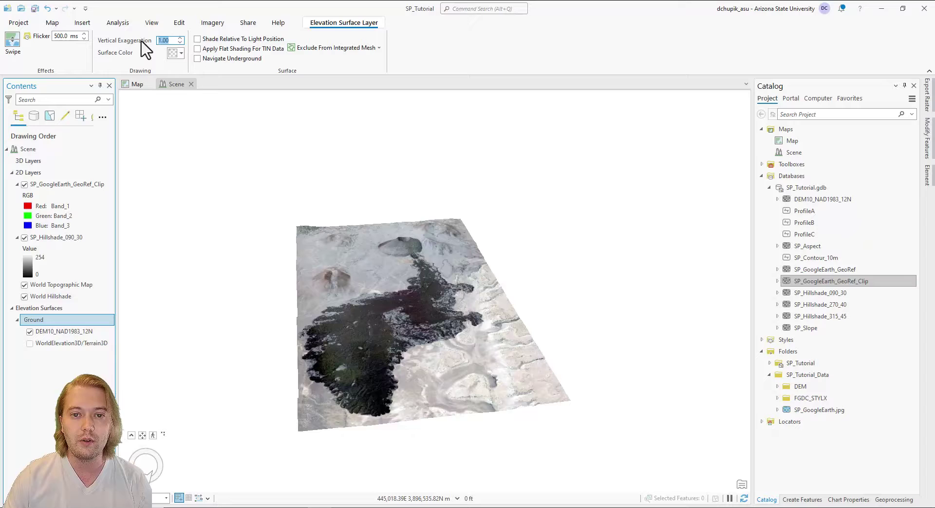
text(1.5)
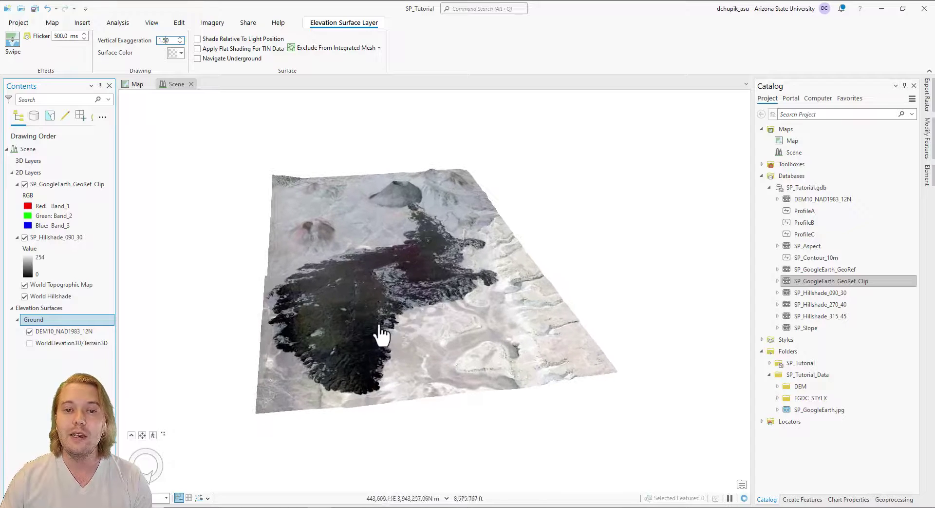
middle_drag(381, 335, 459, 324)
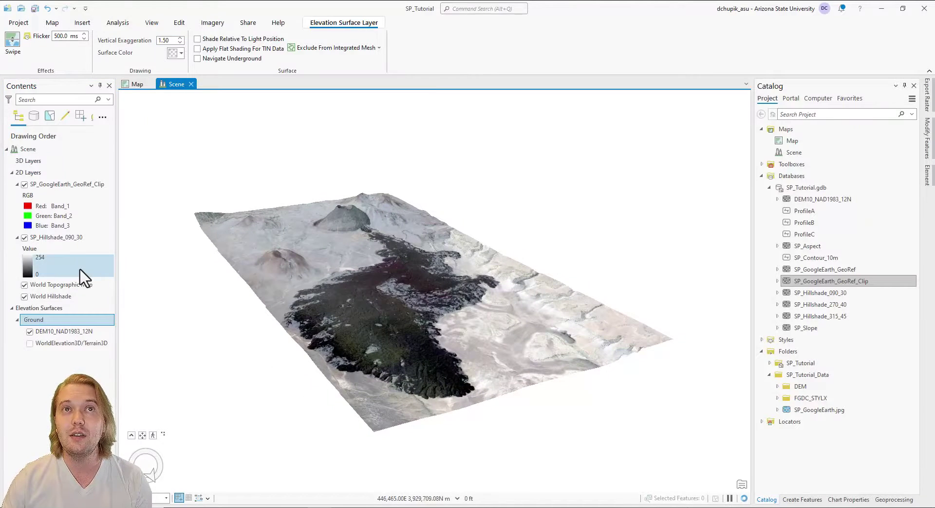
Step: Hide SP_GoogleEarth_GeoRef_Clip and orbit in toward the volcanic cones on the hillshade
click(24, 184)
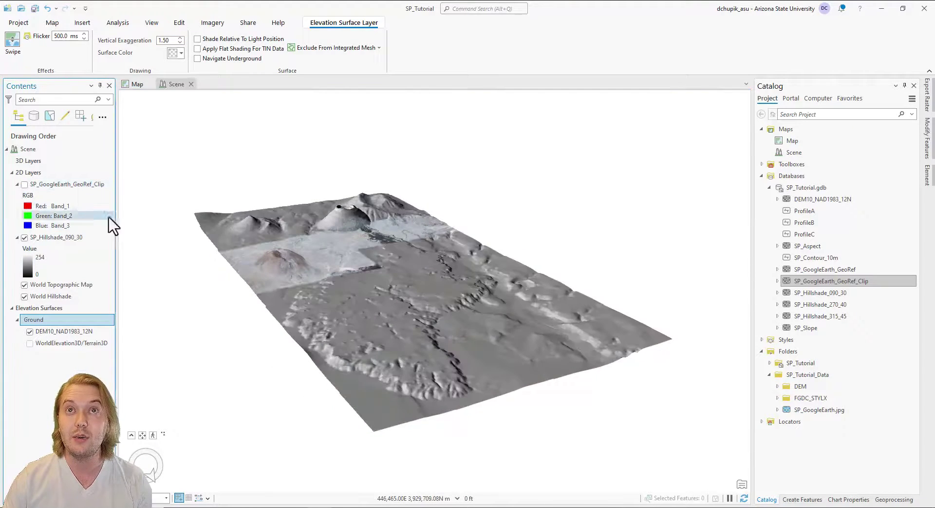
scroll(443, 336, down, 5)
middle_drag(294, 288, 459, 317)
scroll(340, 278, down, 4)
middle_drag(340, 312, 305, 293)
scroll(472, 319, up, 4)
scroll(313, 299, up, 3)
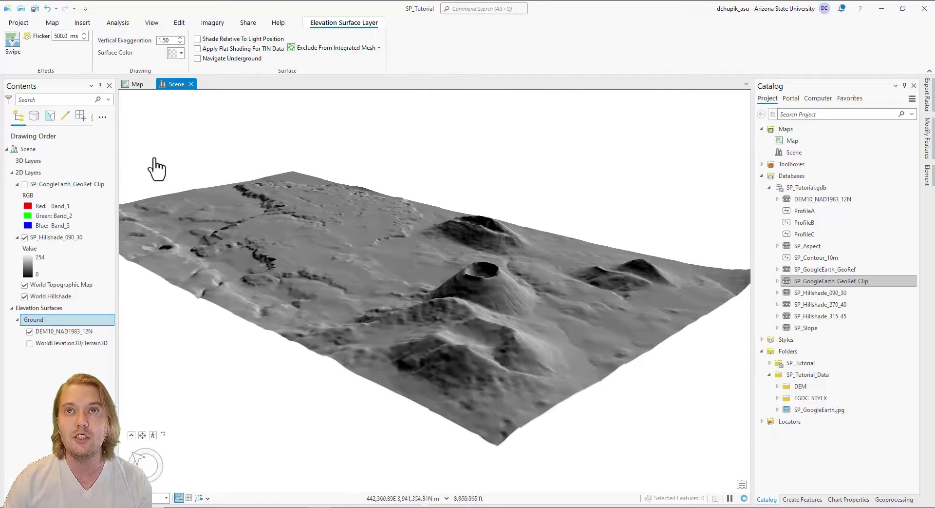
Step: Raise the vertical exaggeration to 3.00 and inspect the exaggerated peaks
click(163, 40)
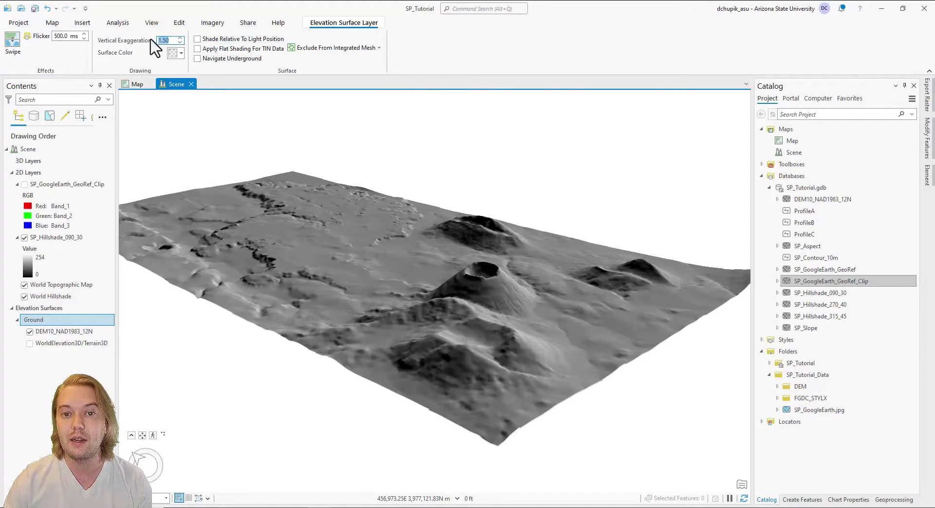
text(3.00)
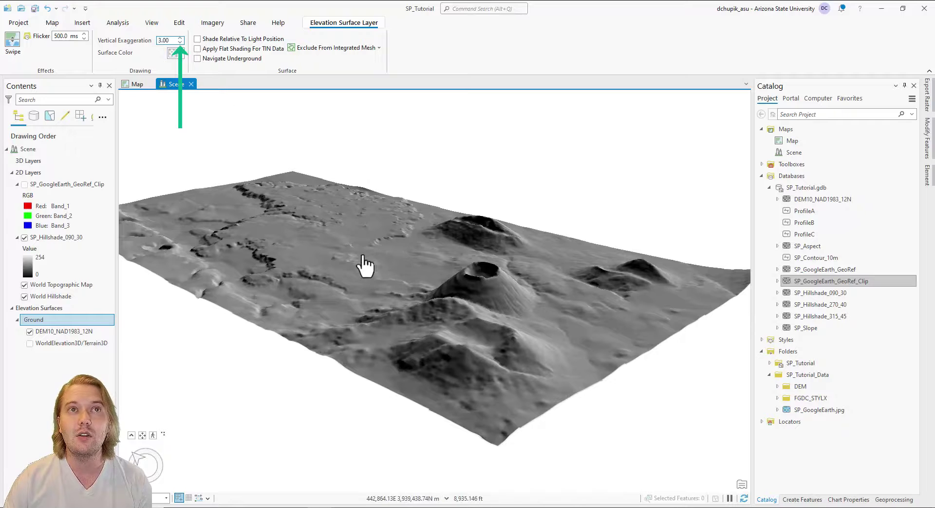
key(Return)
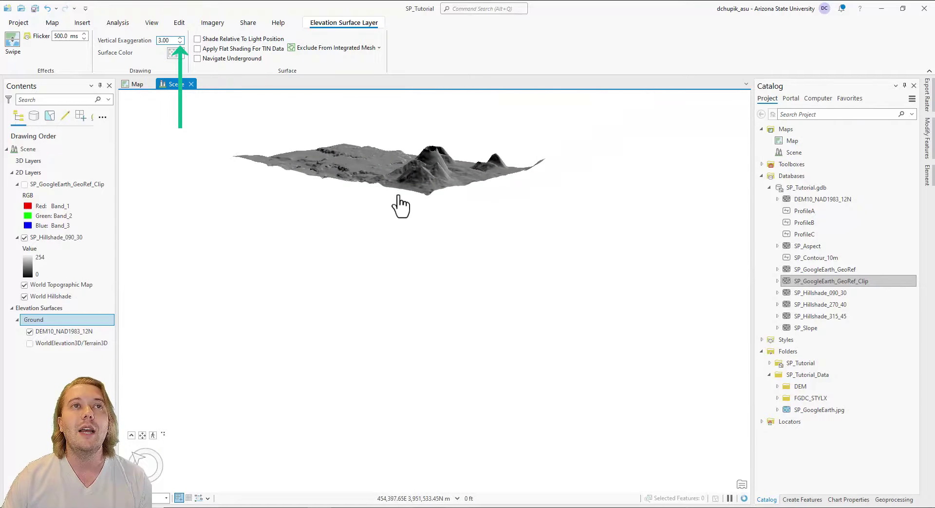
drag(397, 205, 478, 293)
scroll(331, 362, down, 3)
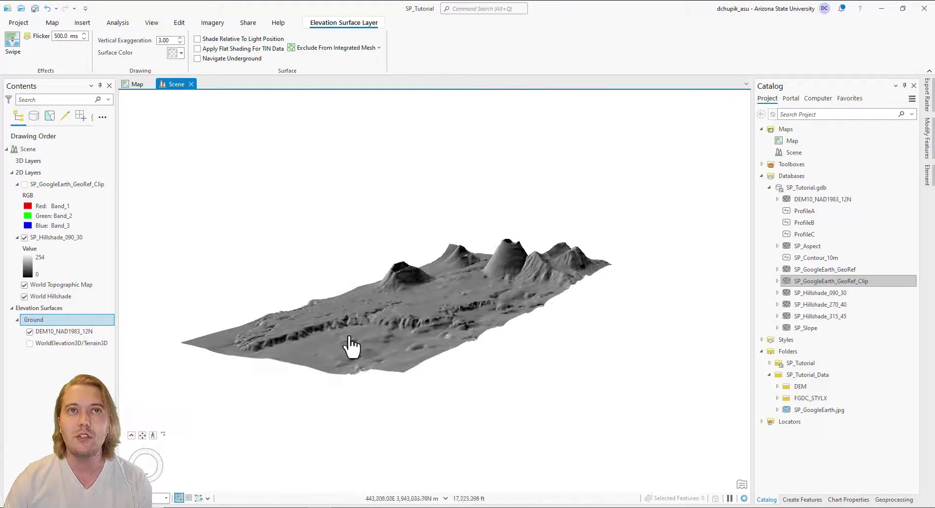
middle_drag(351, 346, 310, 277)
drag(309, 277, 455, 327)
Step: Reset the vertical exaggeration to 1
double_click(169, 40)
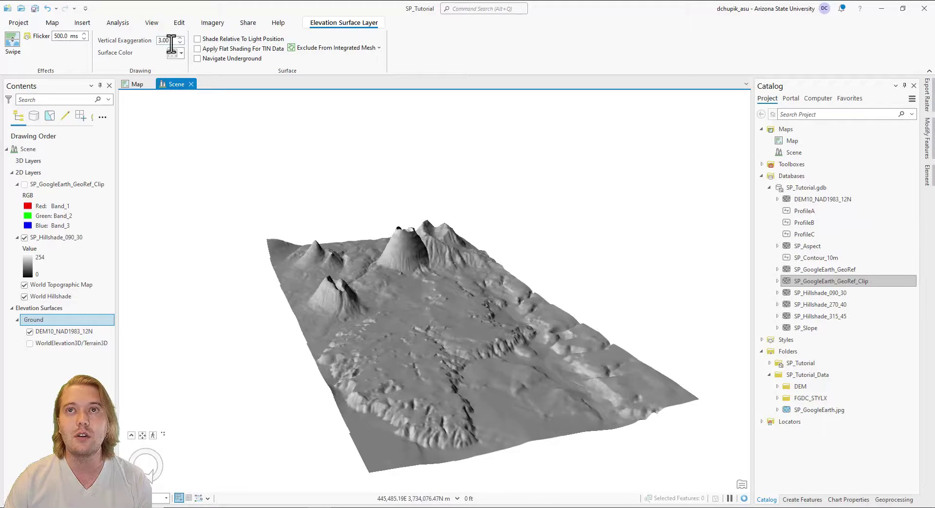
text(1)
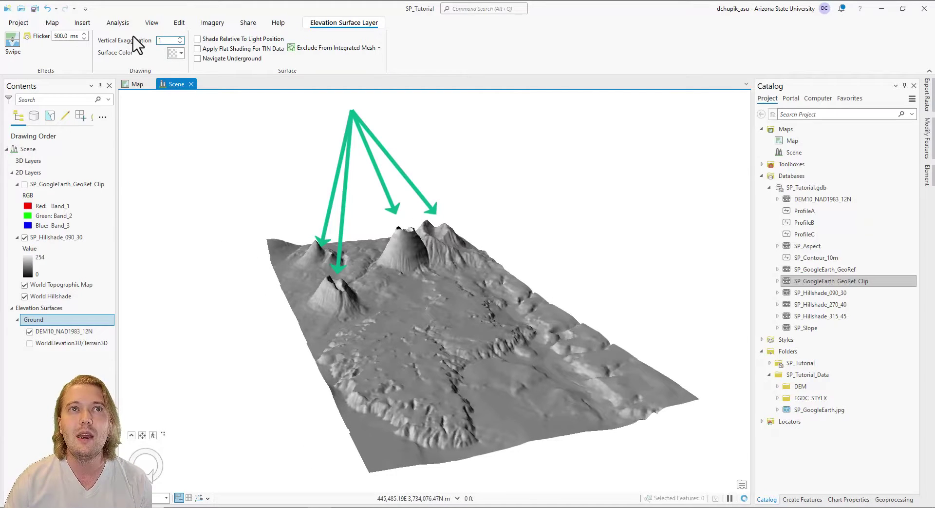
key(Return)
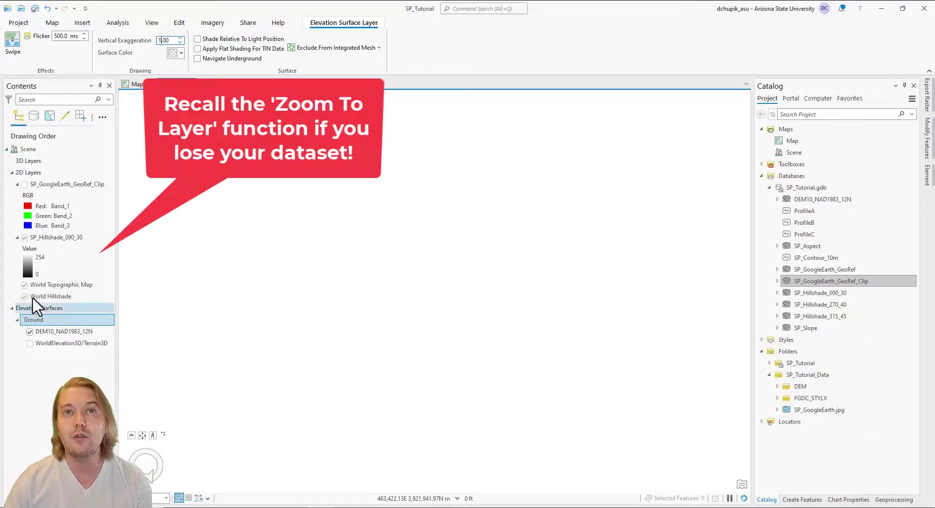
Step: Zoom to the full extent of SP_Hillshade_090_30 and tilt to an oblique view
right_click(59, 239)
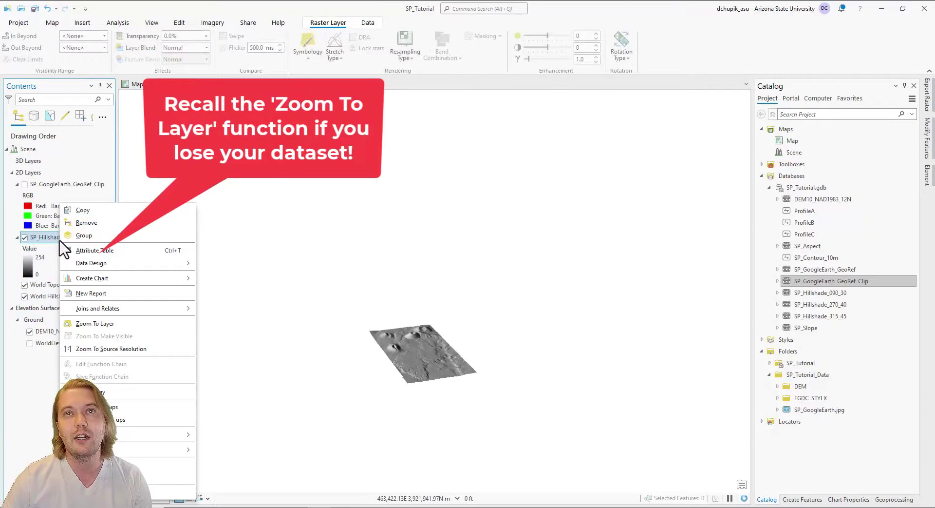
click(128, 324)
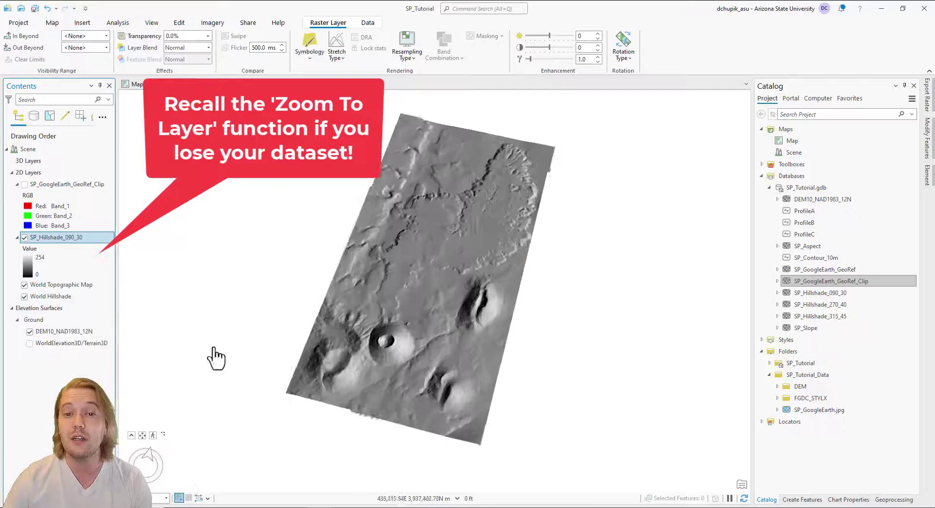
middle_drag(436, 369, 222, 286)
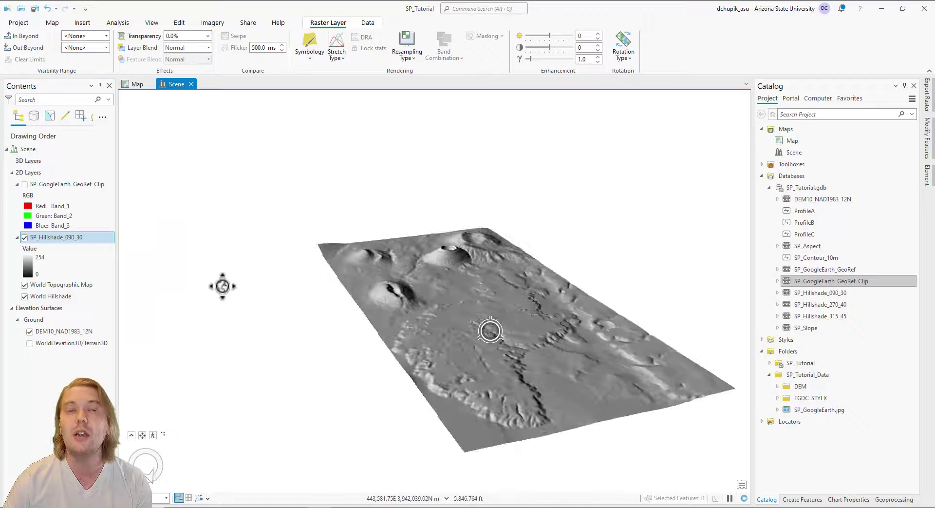
Step: Show SP_GoogleEarth_GeoRef_Clip again and orbit the imagery-draped terrain
click(24, 184)
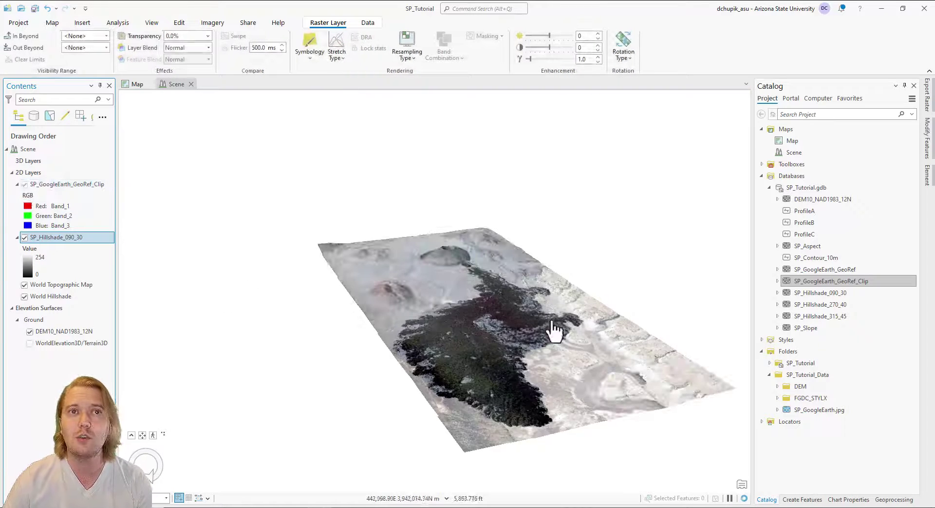
middle_drag(507, 317, 474, 315)
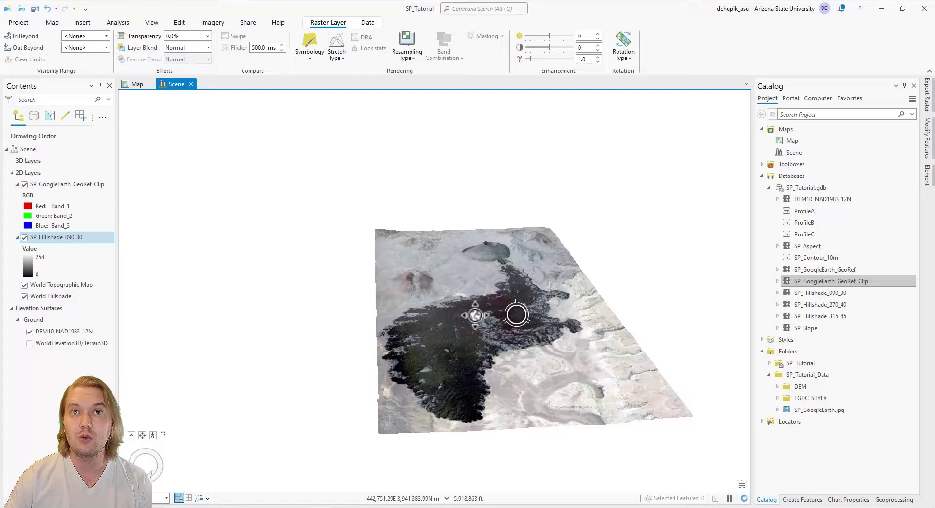
middle_drag(517, 314, 518, 313)
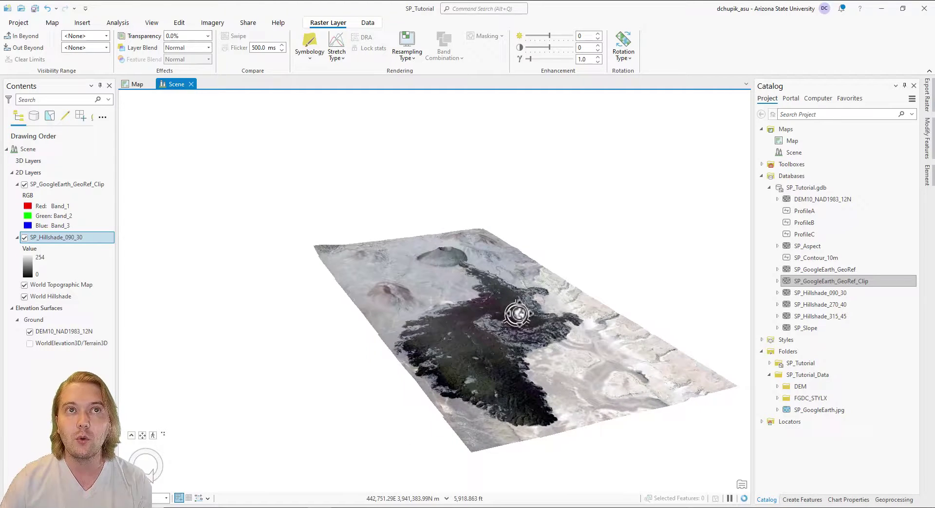
Step: Add the SP_Contour_10m dataset to the scene from the Catalog
drag(484, 313, 431, 318)
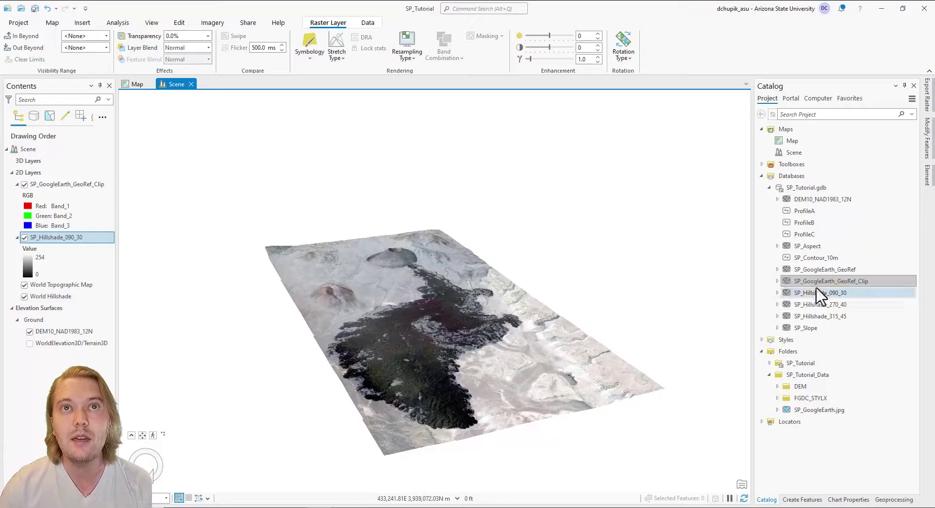
right_click(787, 258)
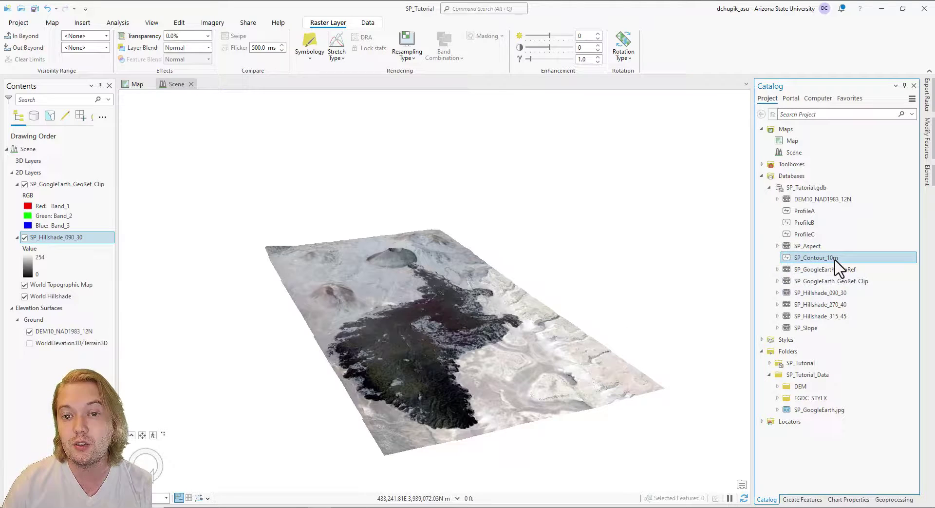
click(782, 268)
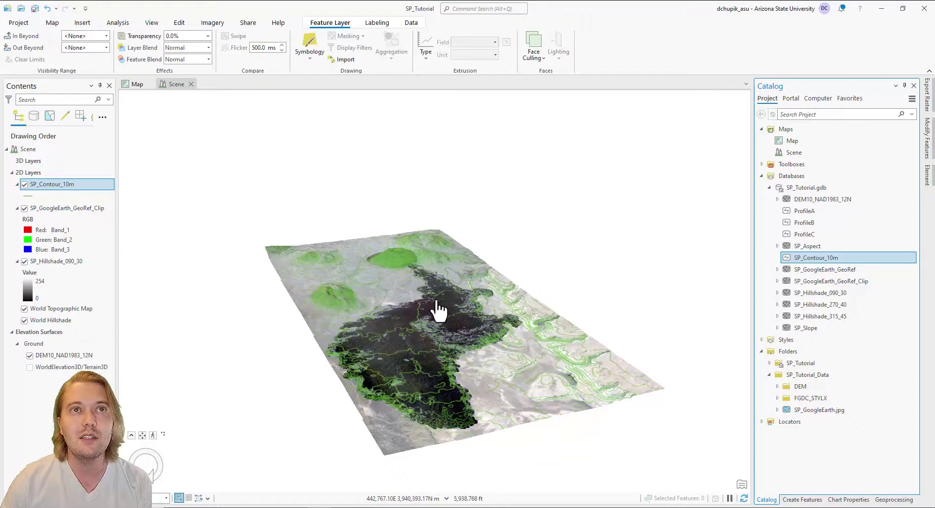
mouse_move(451, 324)
middle_down()
mouse_move(446, 312)
mouse_move(380, 305)
mouse_move(424, 330)
middle_up()
scroll(414, 341, up, 4)
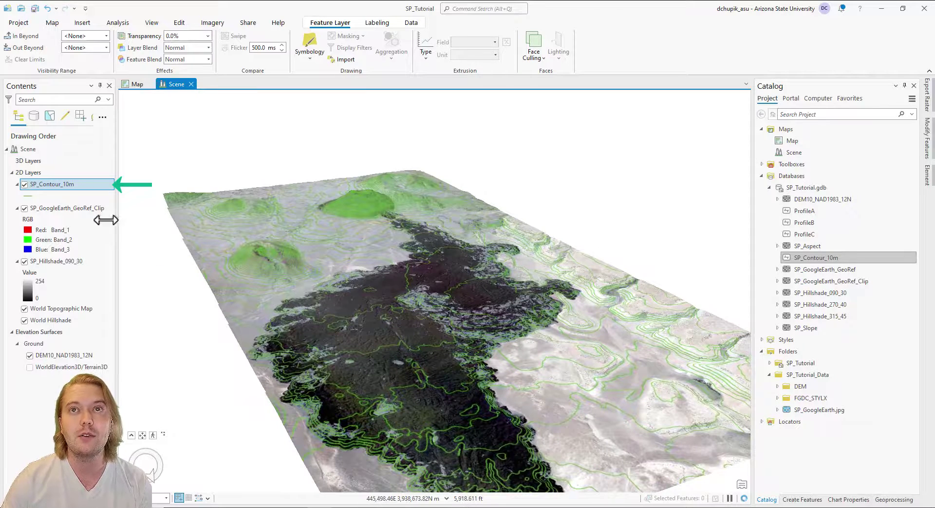
Step: Move SP_Contour_10m into 3D Layers and hide the satellite imagery
drag(79, 196, 37, 161)
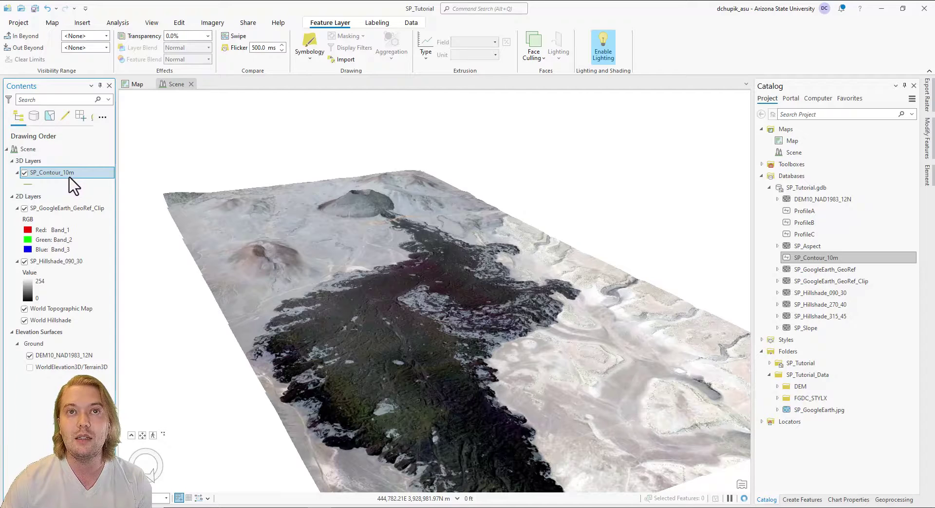
click(24, 208)
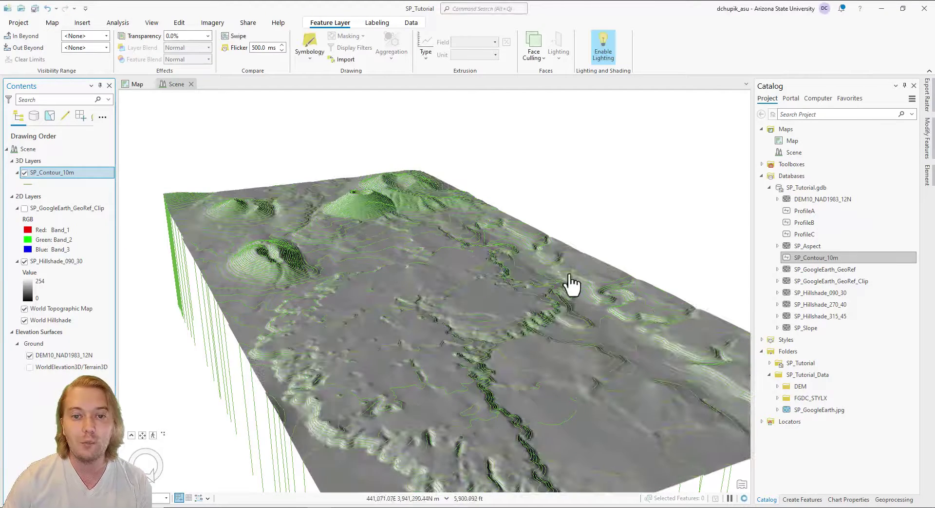
mouse_move(539, 306)
middle_down()
mouse_move(476, 300)
mouse_move(514, 320)
mouse_move(503, 324)
middle_up()
Step: Turn on labels for the SP_Contour_10m layer
click(78, 177)
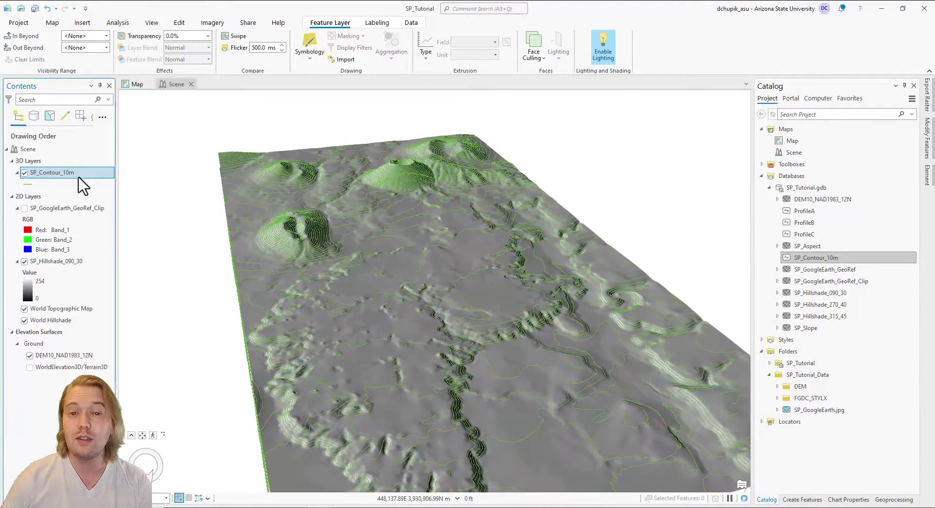
right_click(79, 177)
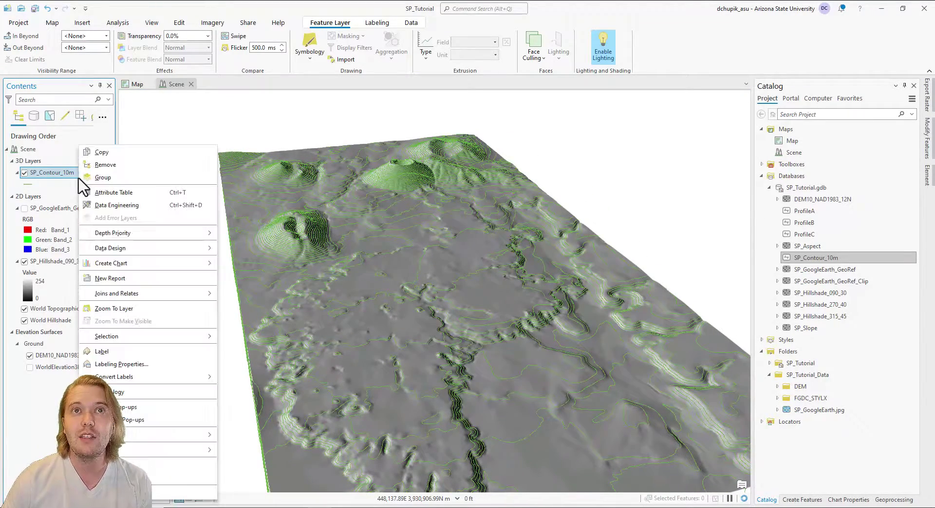
click(140, 351)
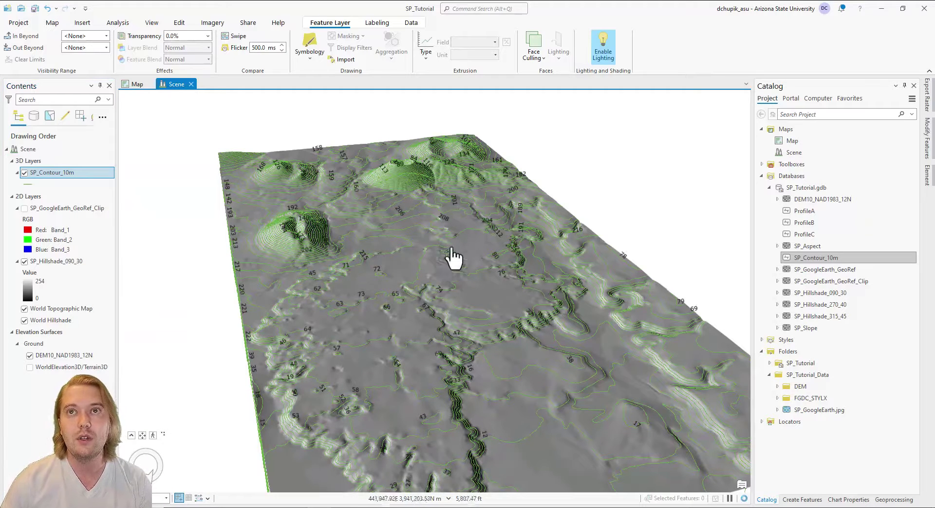
Step: Set the contour label expression to $feature.Contour and apply it
right_click(74, 176)
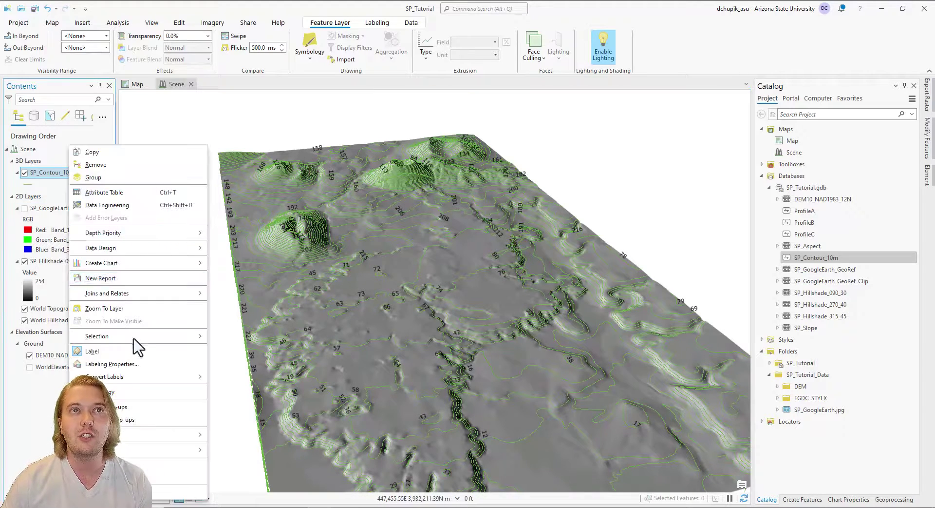
click(112, 364)
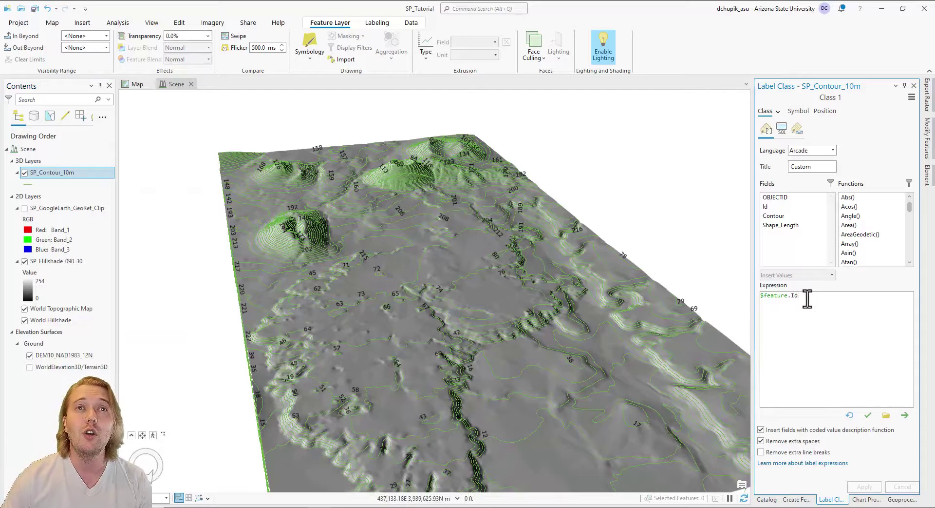
key(BackSpace)
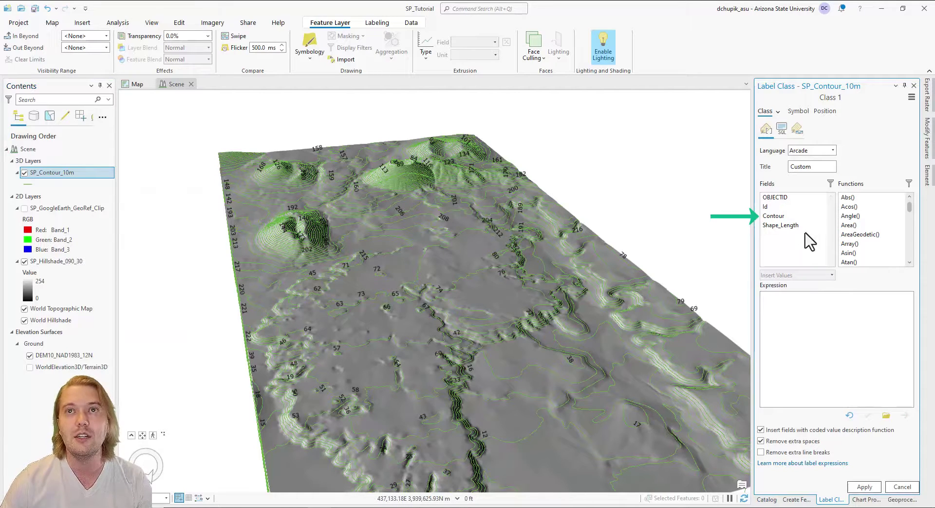
click(795, 218)
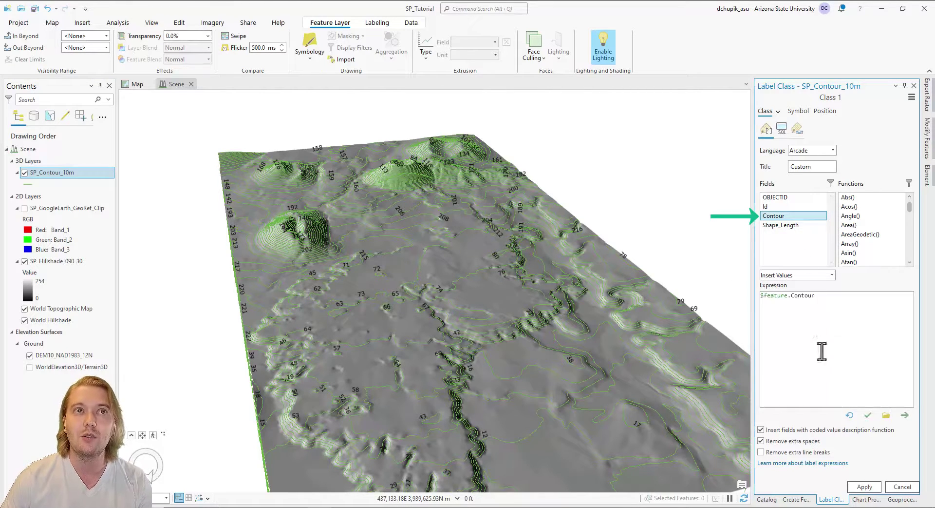
click(865, 487)
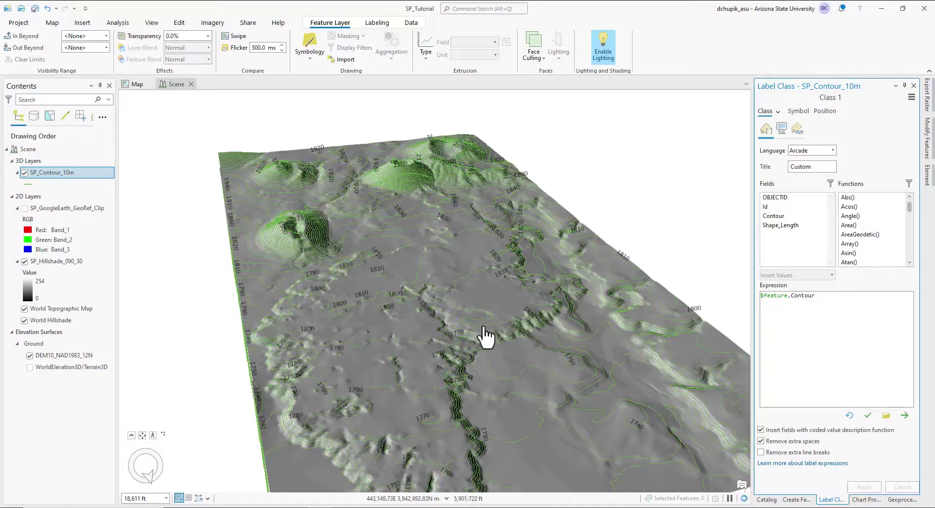
Step: Turn SP_GoogleEarth_GeoRef_Clip back on and zoom out over the whole labelled terrain block
scroll(484, 336, down, 1)
scroll(463, 316, down, 3)
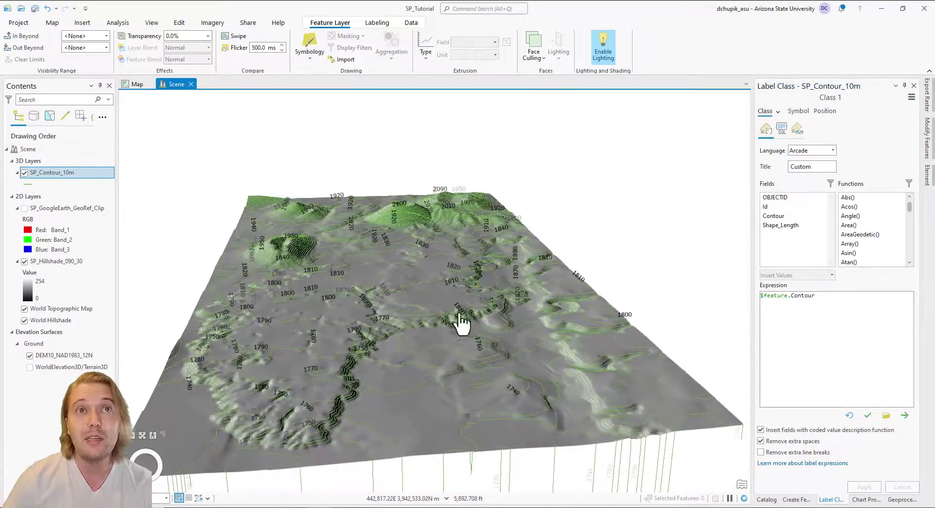
scroll(452, 308, up, 2)
middle_drag(448, 309, 340, 309)
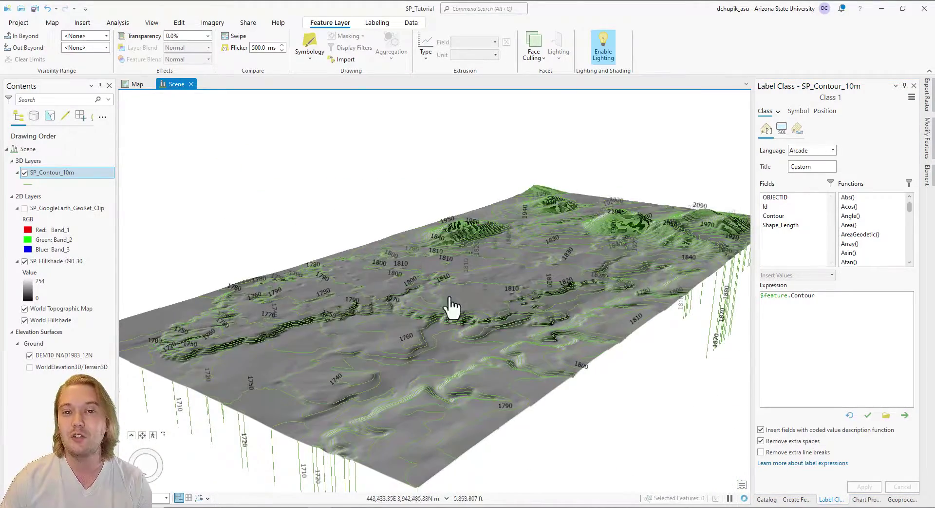
middle_drag(500, 314, 566, 300)
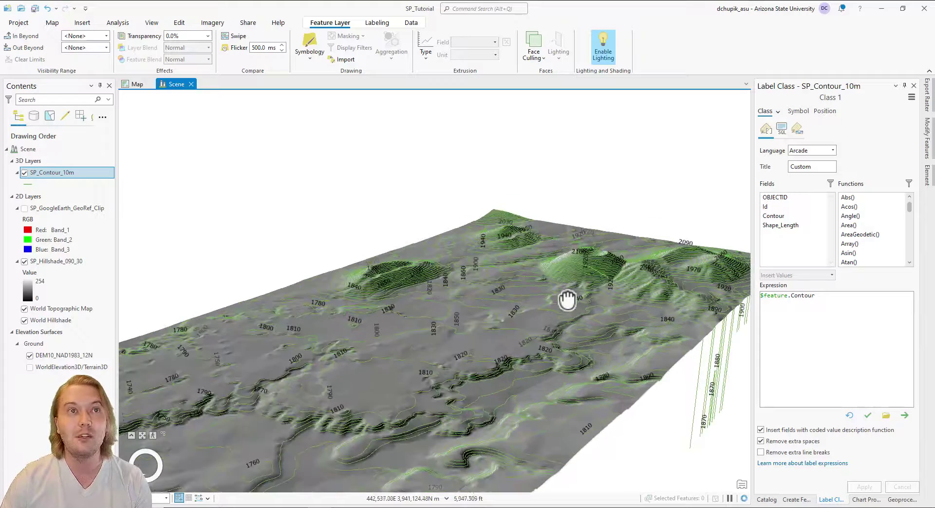
middle_drag(551, 350, 484, 302)
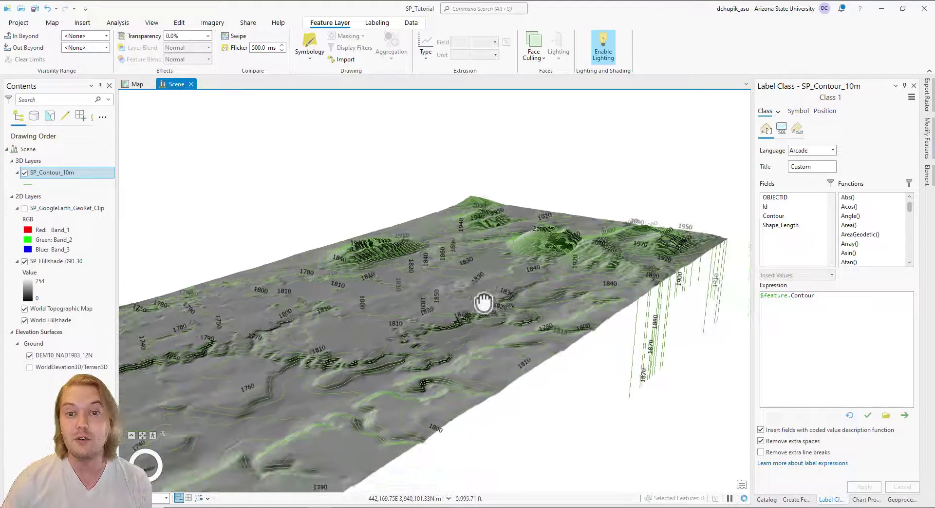
click(24, 208)
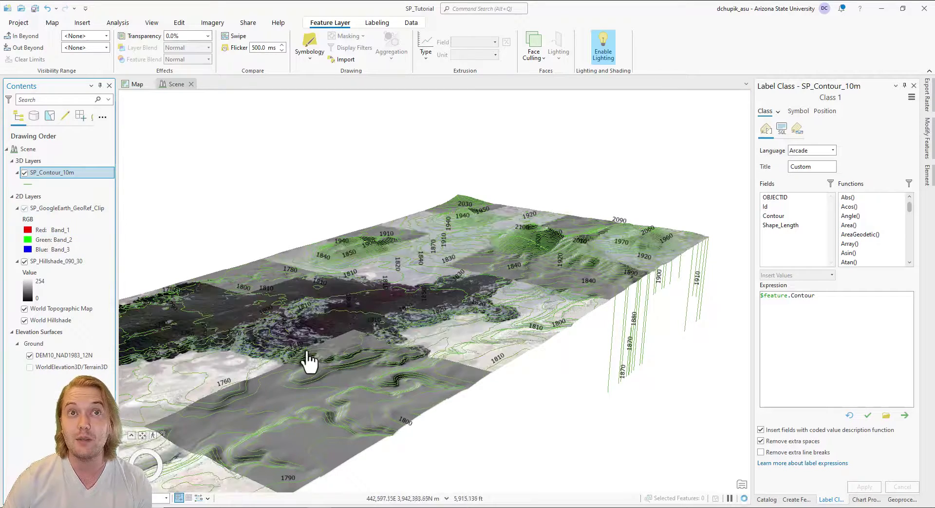
middle_drag(299, 370, 310, 353)
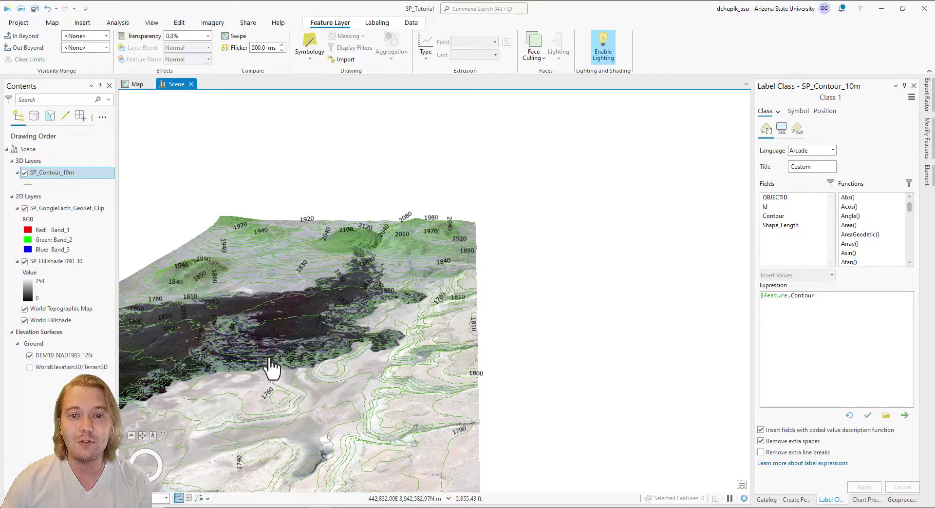
drag(271, 368, 454, 348)
middle_drag(420, 323, 319, 335)
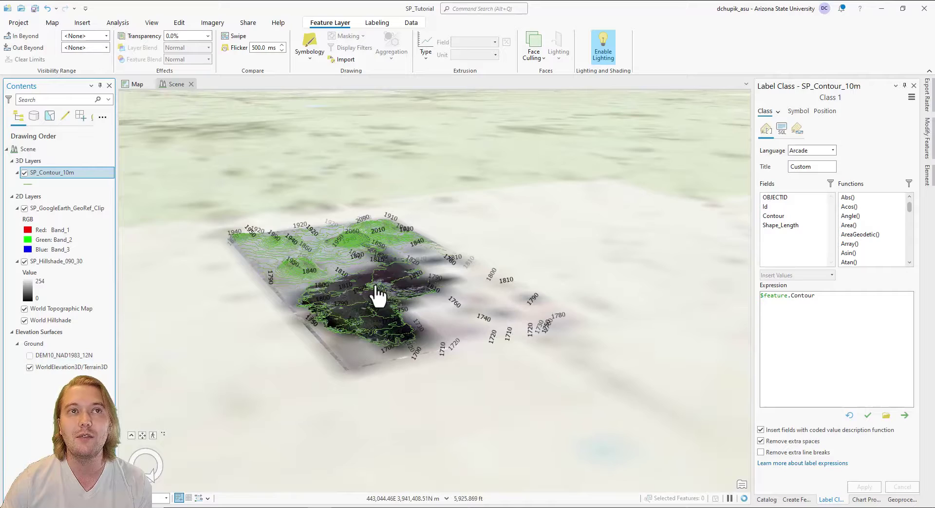
Step: Hide the SP_Contour_10m layer and orbit out to view the surrounding landscape
click(24, 173)
mouse_move(429, 311)
middle_down()
mouse_move(417, 298)
mouse_move(392, 296)
mouse_move(408, 289)
middle_up()
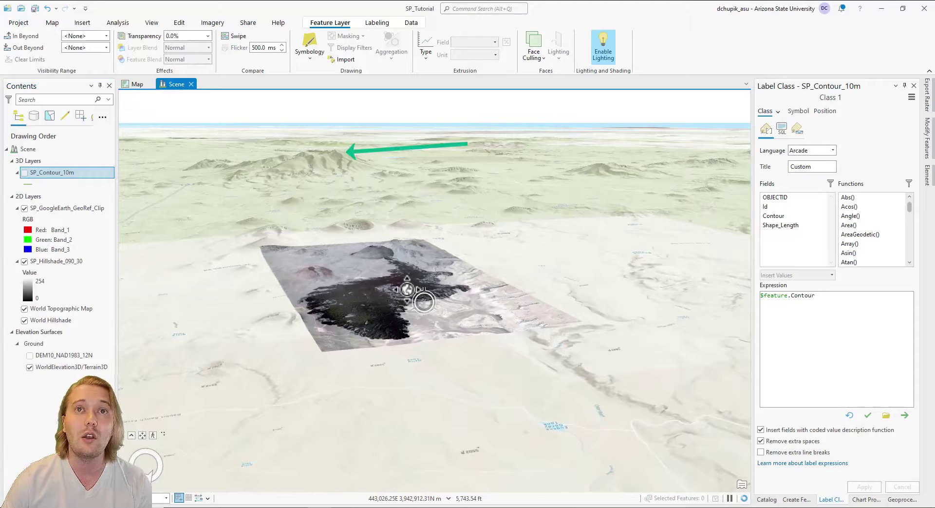